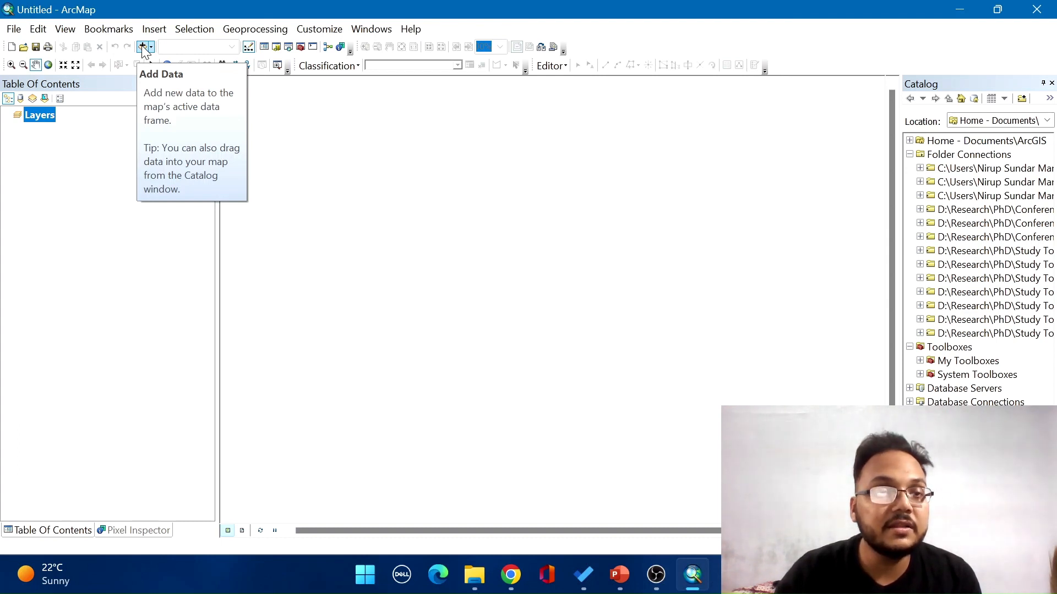
Step: Start adding data to the map and browse up to the top level of the available data locations
click(142, 47)
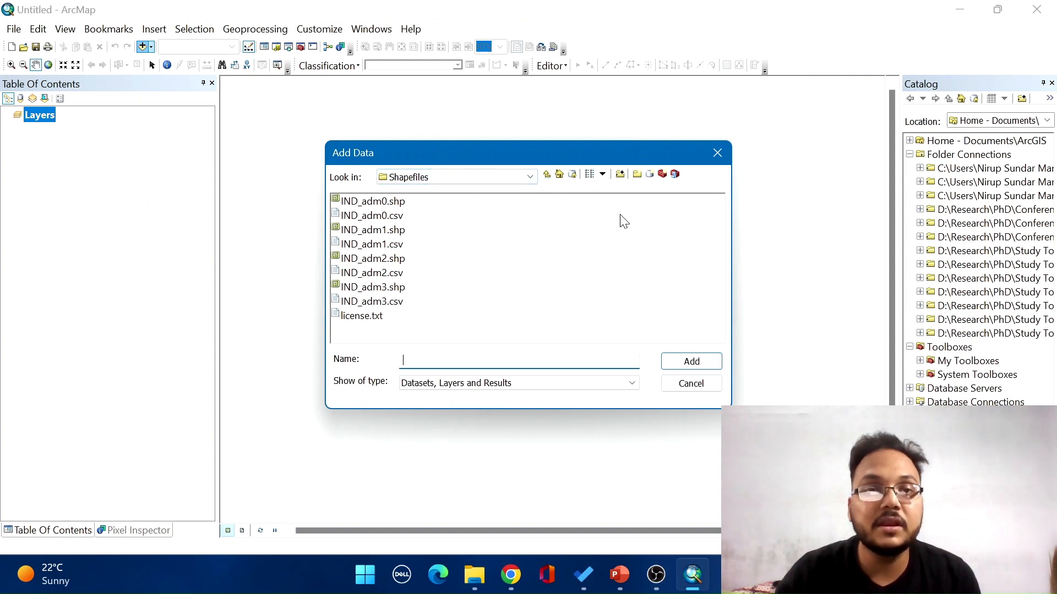
click(547, 176)
click(547, 176)
click(547, 176)
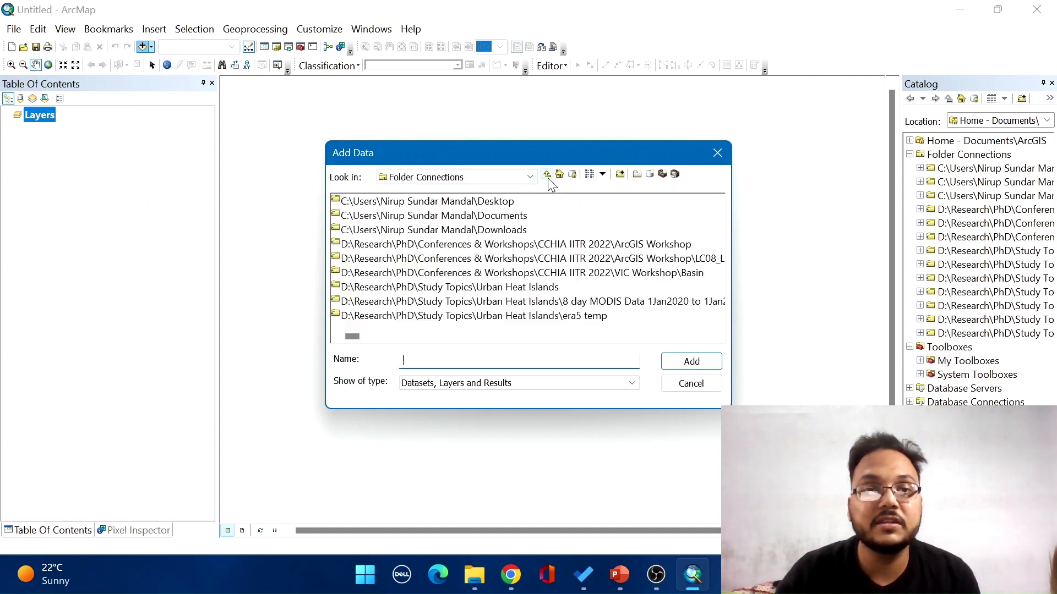
click(547, 176)
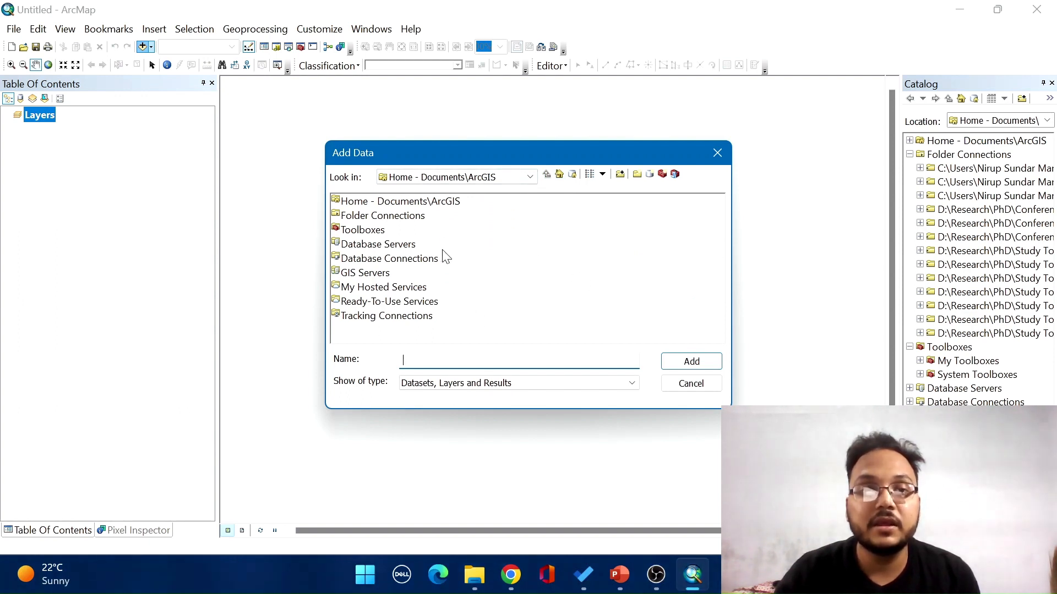
Step: Connect to the Maps folder inside ArcGIS Applications in Civil Engineering as a data source
click(621, 175)
scroll(560, 285, down, 5)
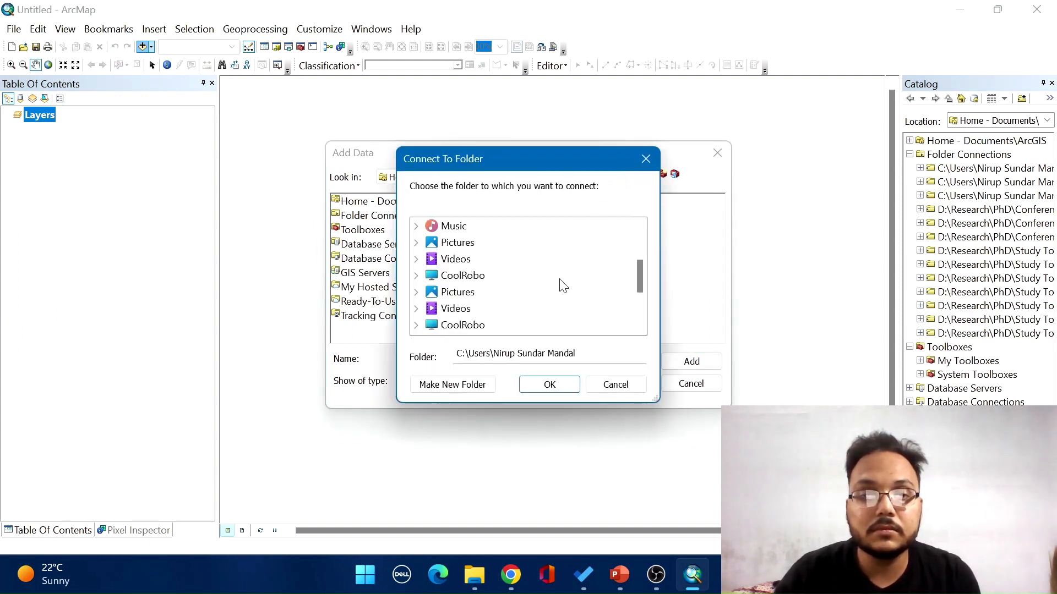
scroll(560, 286, down, 1)
scroll(551, 280, up, 2)
scroll(540, 275, down, 2)
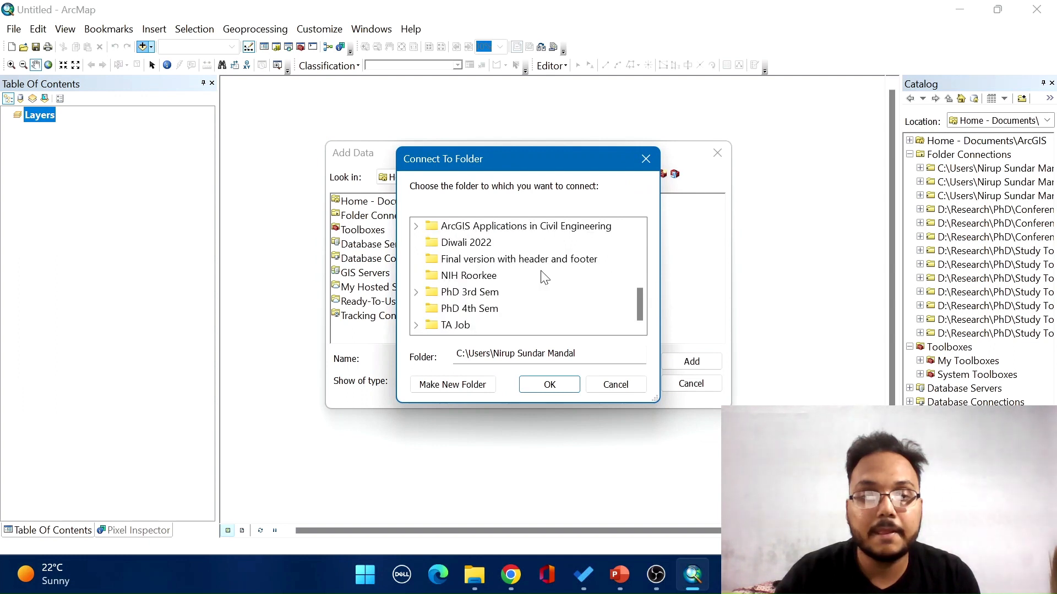
scroll(496, 267, up, 2)
scroll(491, 266, down, 2)
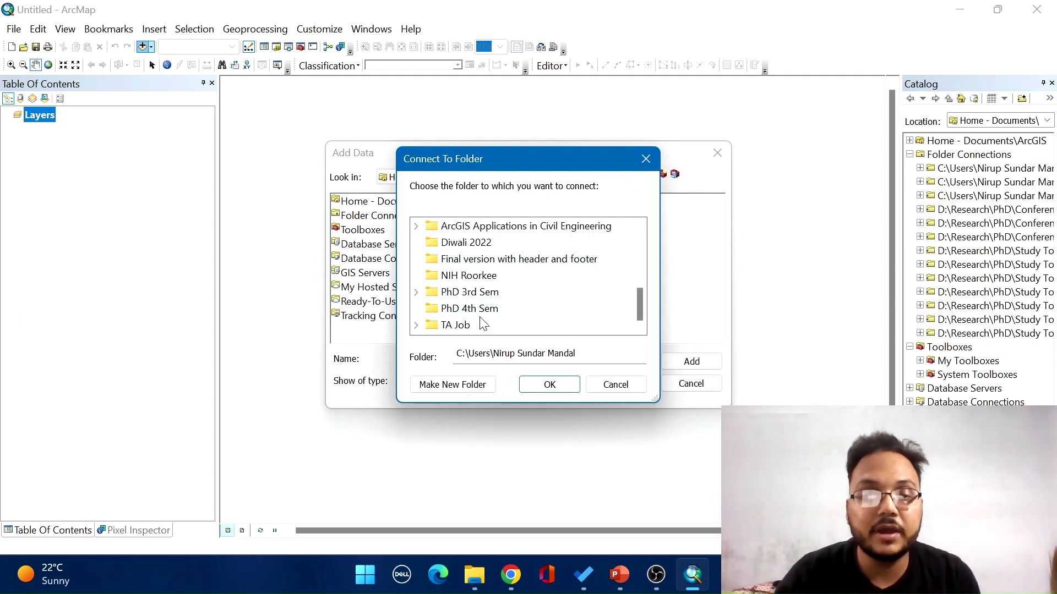
scroll(479, 320, up, 1)
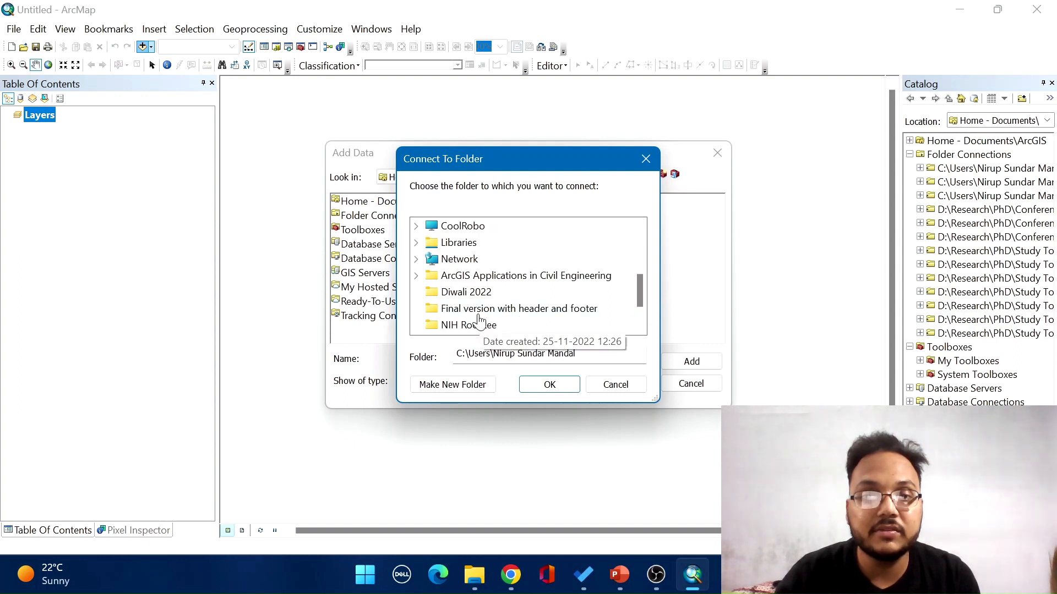
double_click(475, 277)
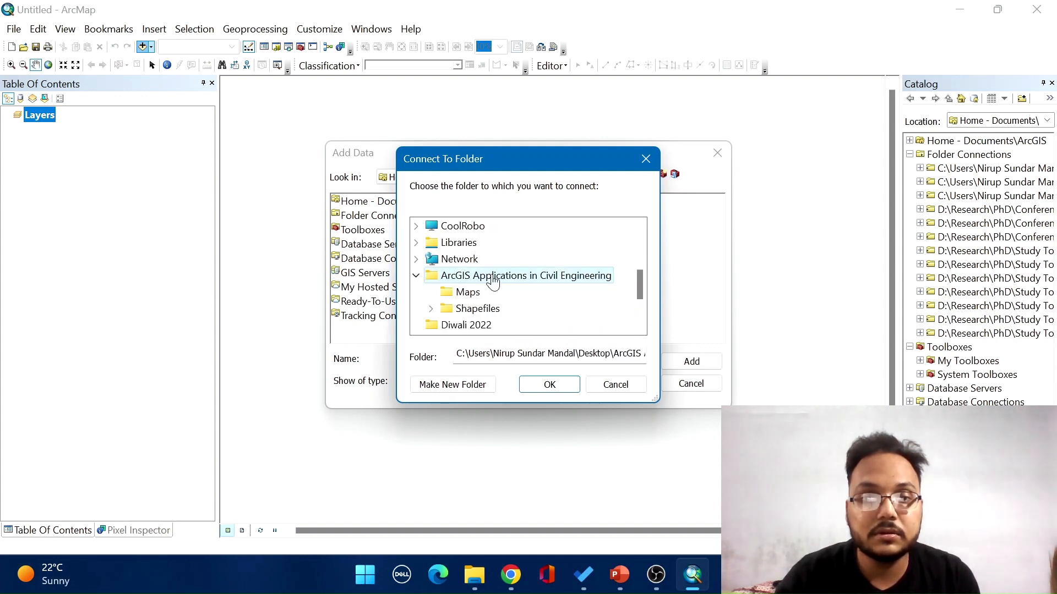
click(458, 295)
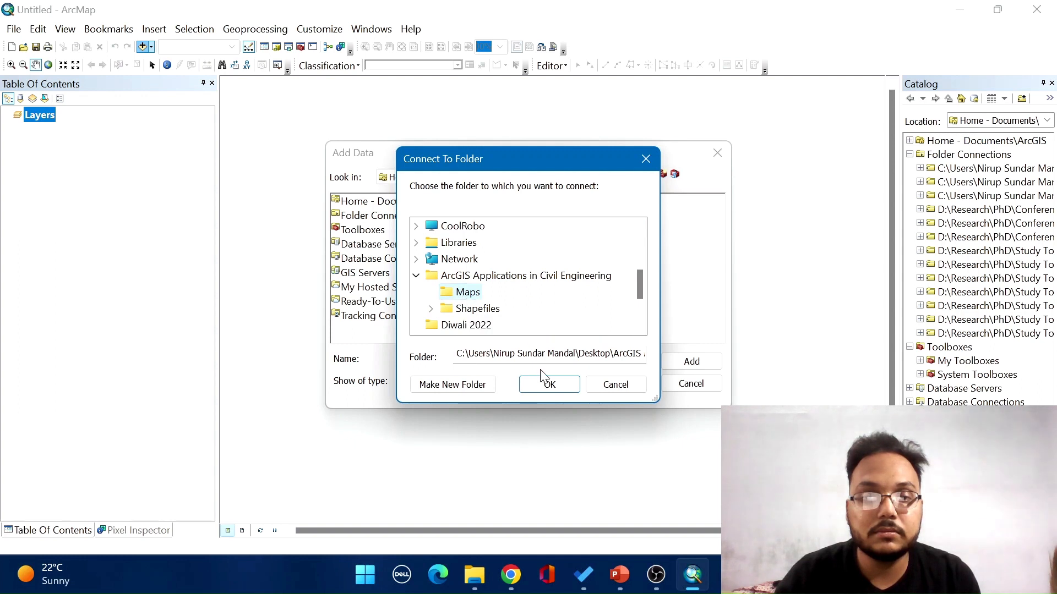
click(550, 385)
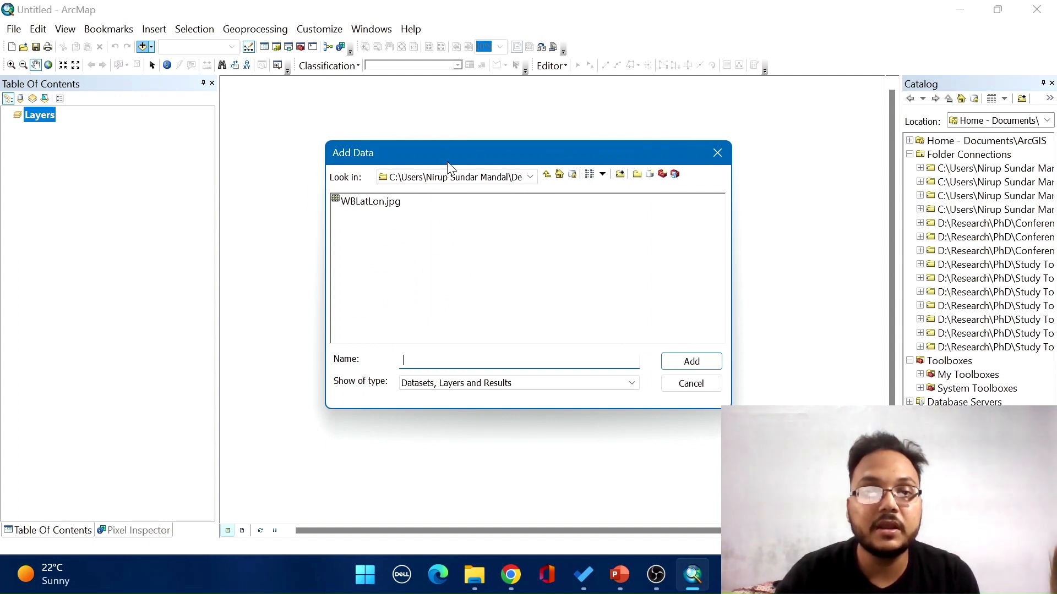
Step: Add the image WBLatLon.jpg to the map and accept the missing spatial reference
drag(447, 150, 447, 139)
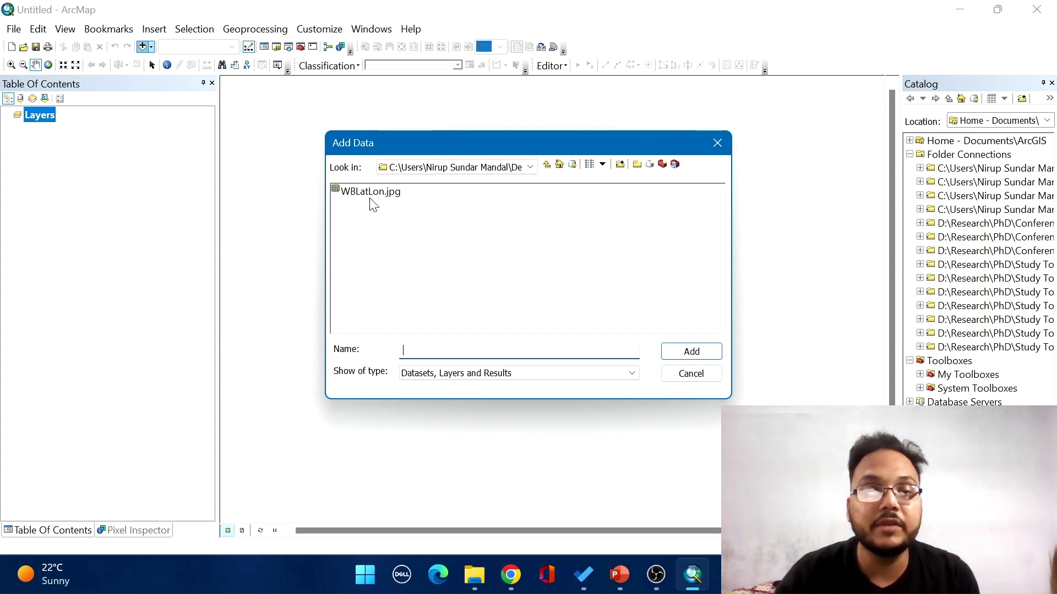
click(342, 191)
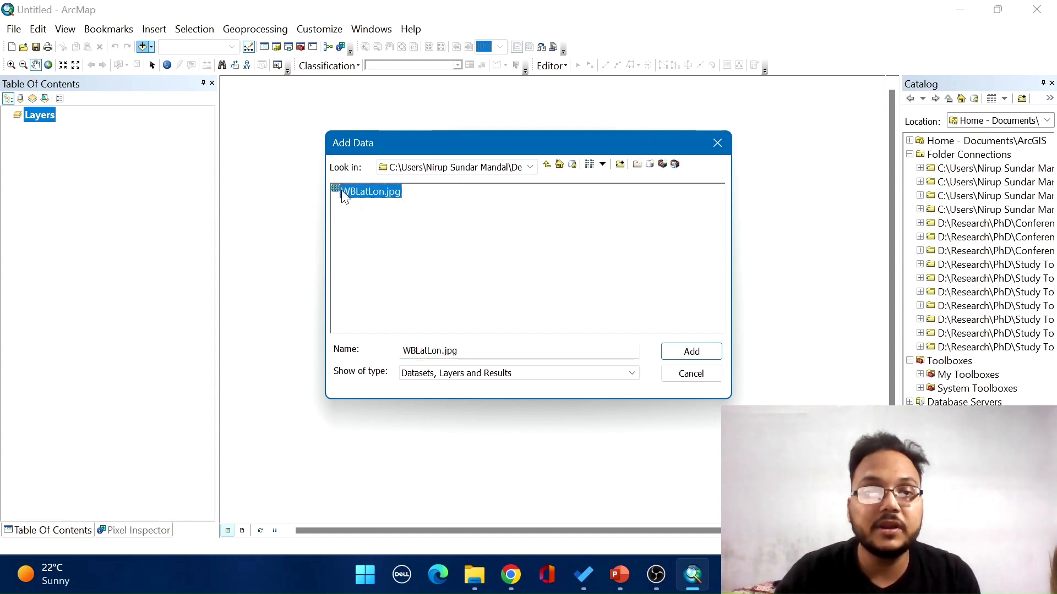
click(691, 352)
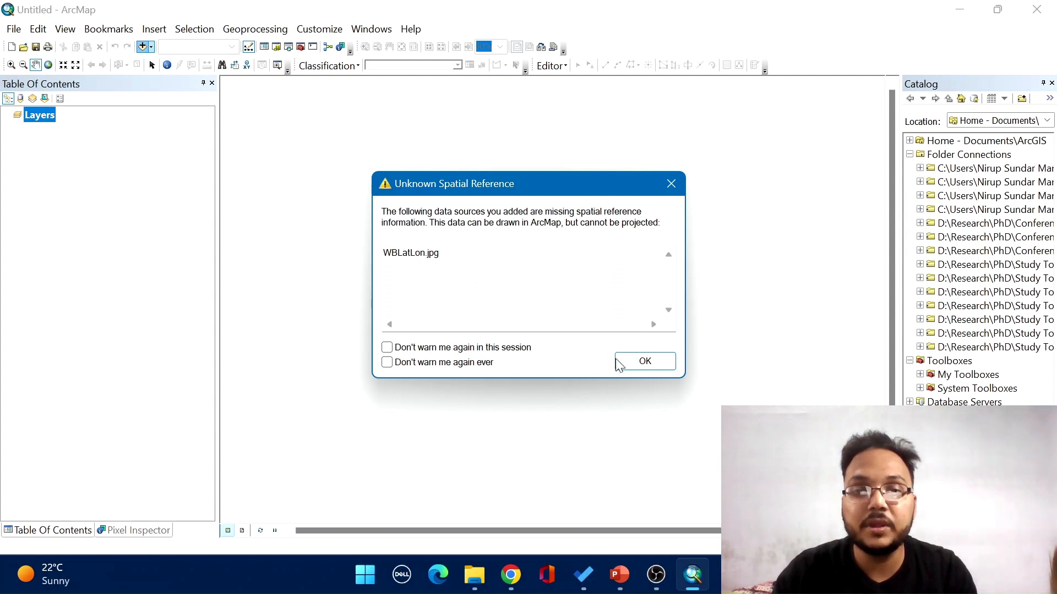
click(640, 361)
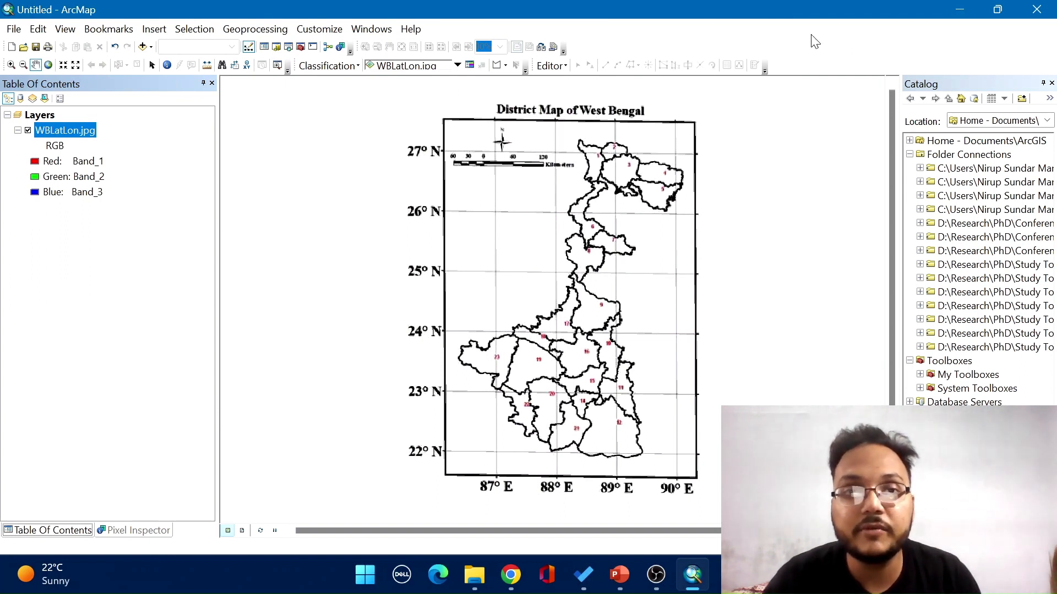
Step: Show the Georeferencing toolbar and dock it alongside the existing toolbars above the map
right_click(841, 45)
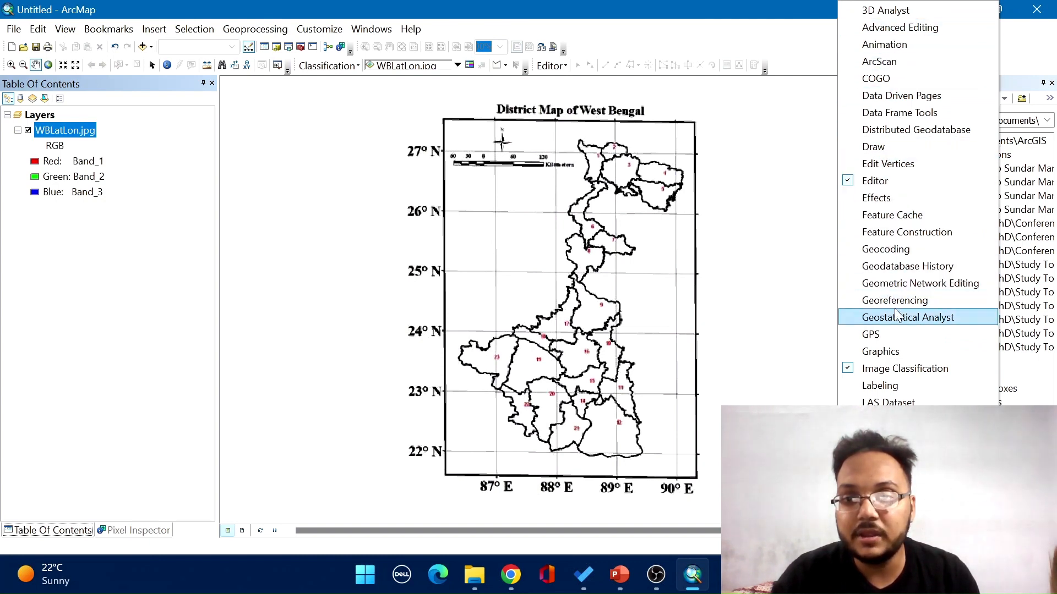
click(937, 302)
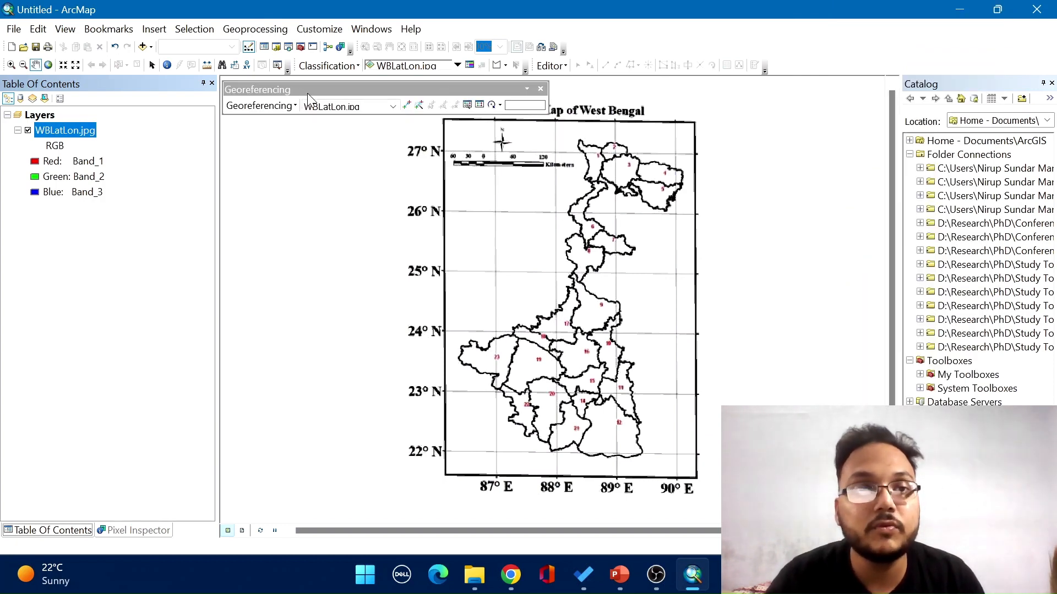
drag(304, 89, 665, 32)
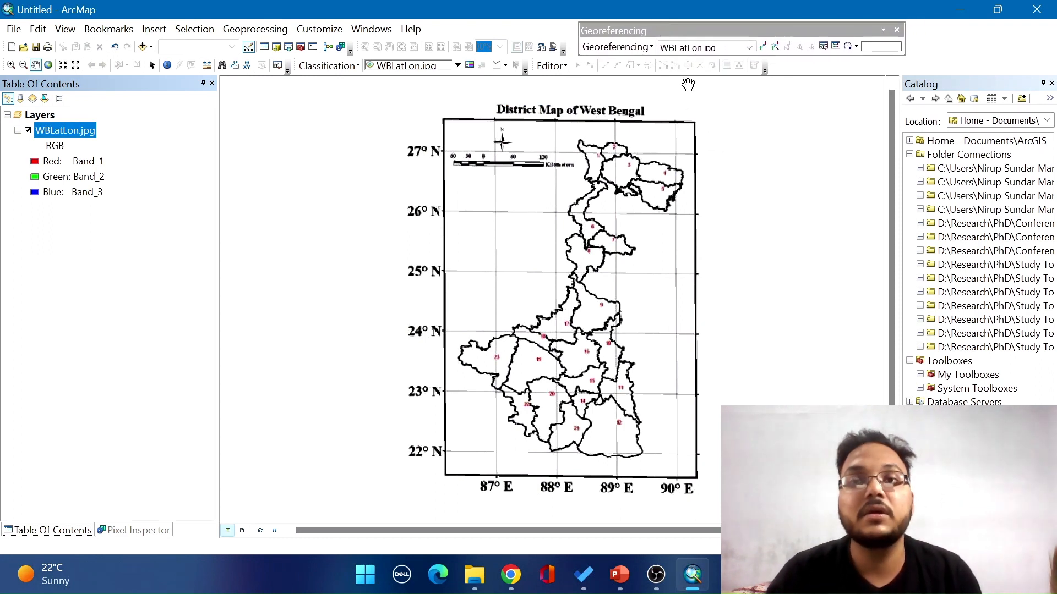
drag(674, 31, 658, 49)
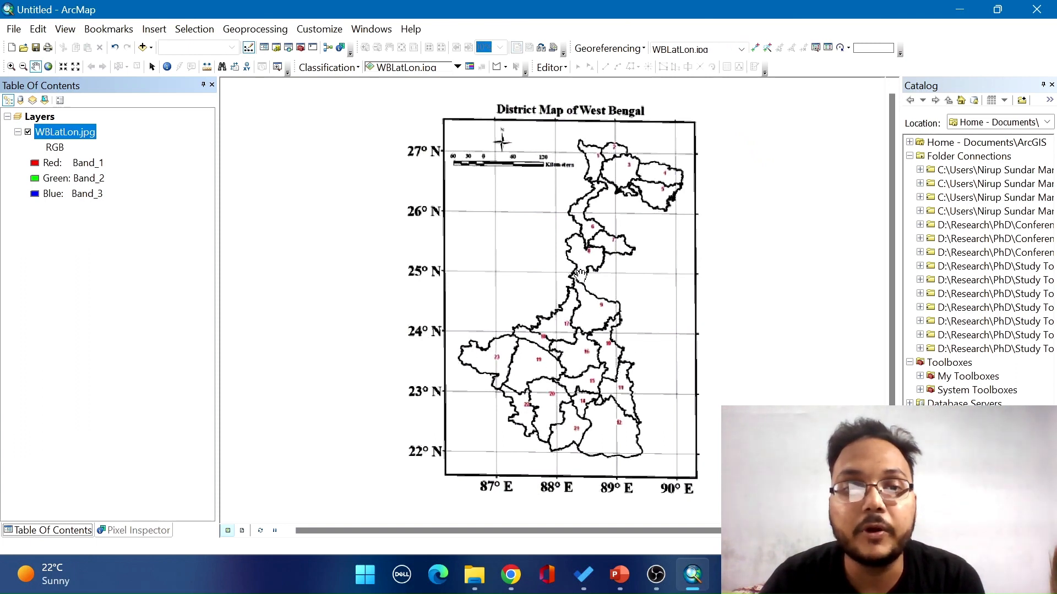
Step: Place four control points where the 26° N and 23° N lines cross 87° E and 89° E
click(755, 48)
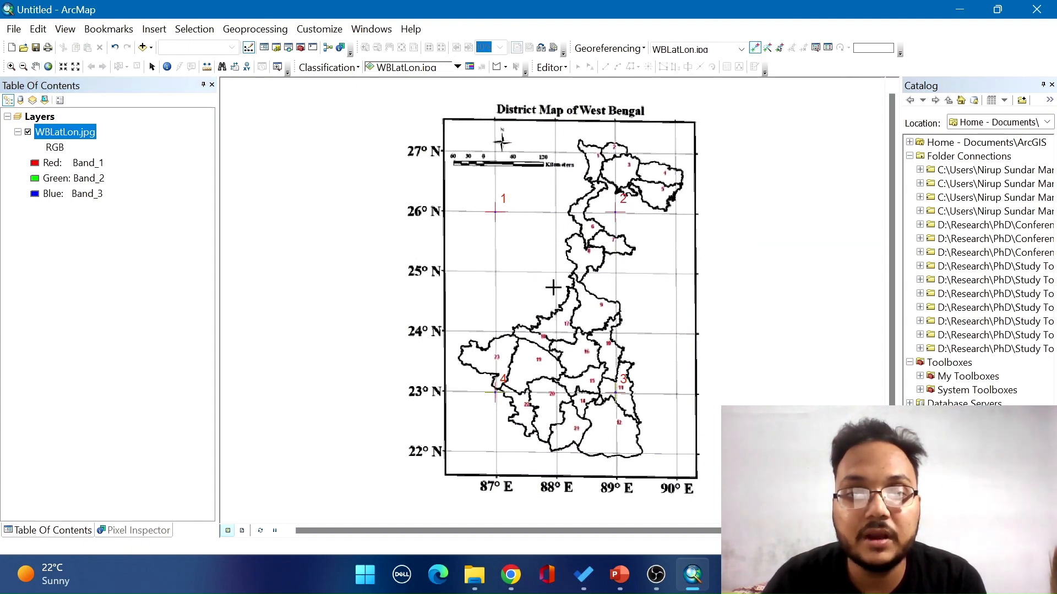
scroll(528, 308, up, 1)
scroll(529, 290, down, 4)
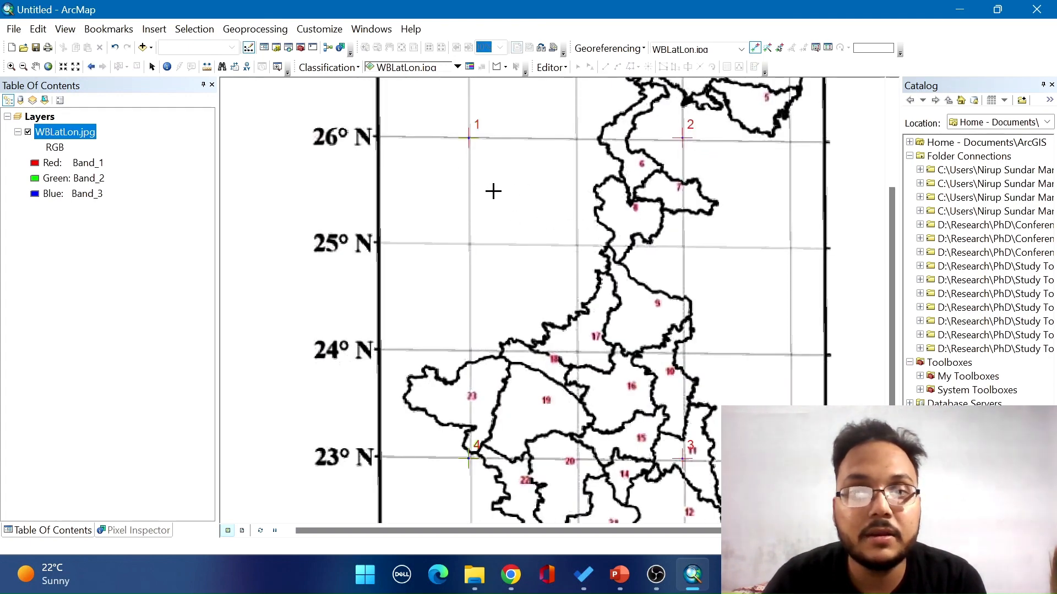
scroll(493, 191, up, 1)
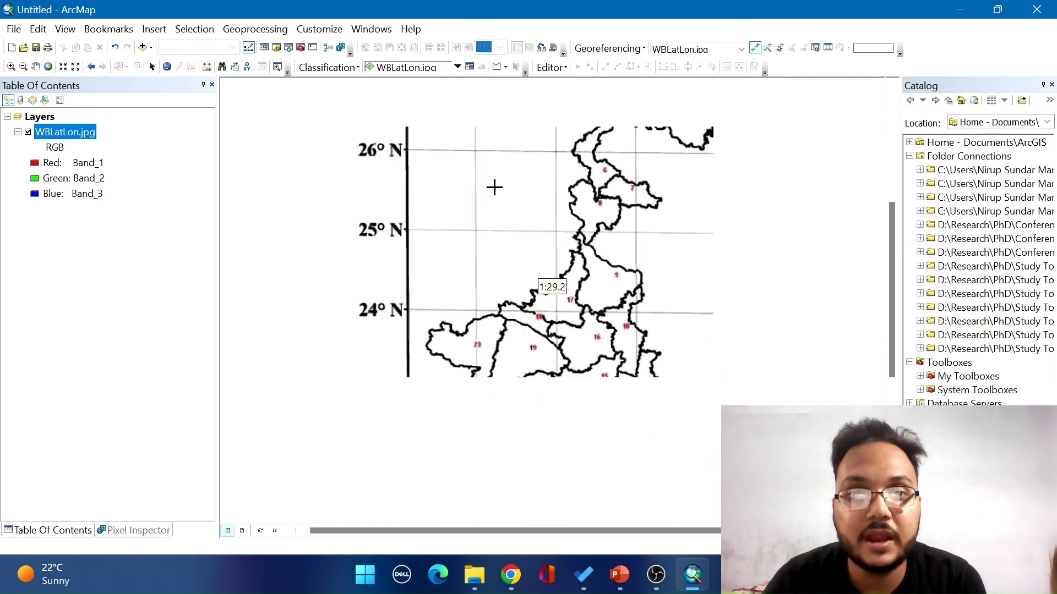
scroll(494, 188, up, 1)
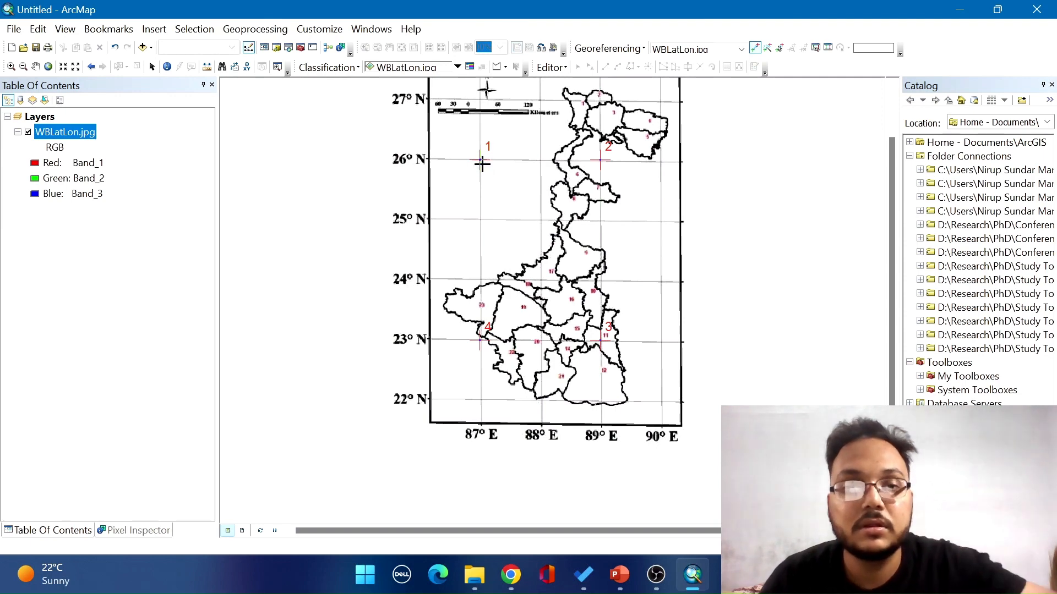
Step: Examine the 26° N, 87° E grid intersection up close and its latitude and longitude labels on the map frame
scroll(482, 163, up, 8)
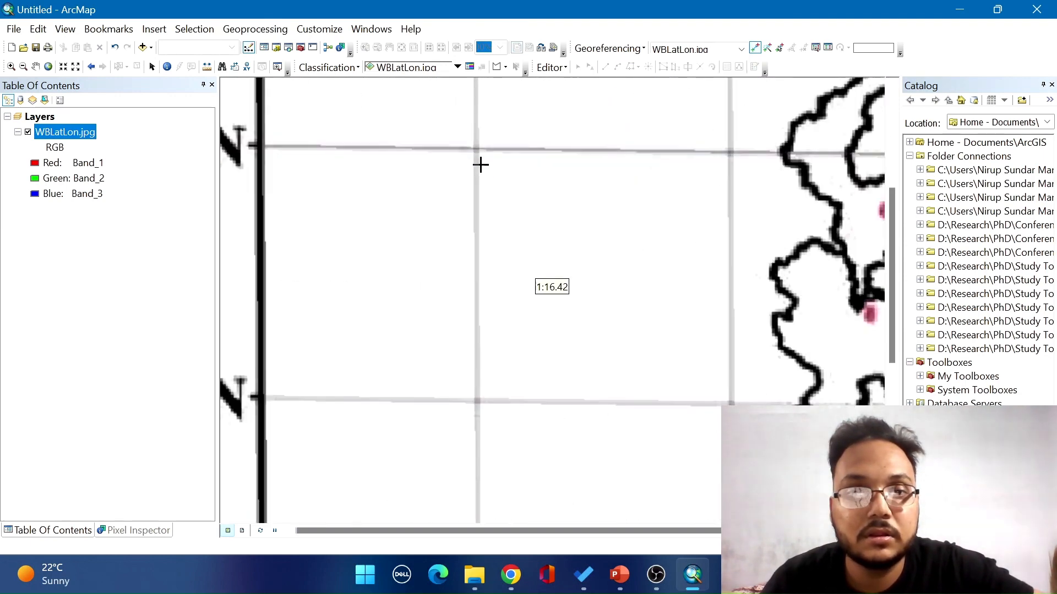
scroll(480, 164, up, 4)
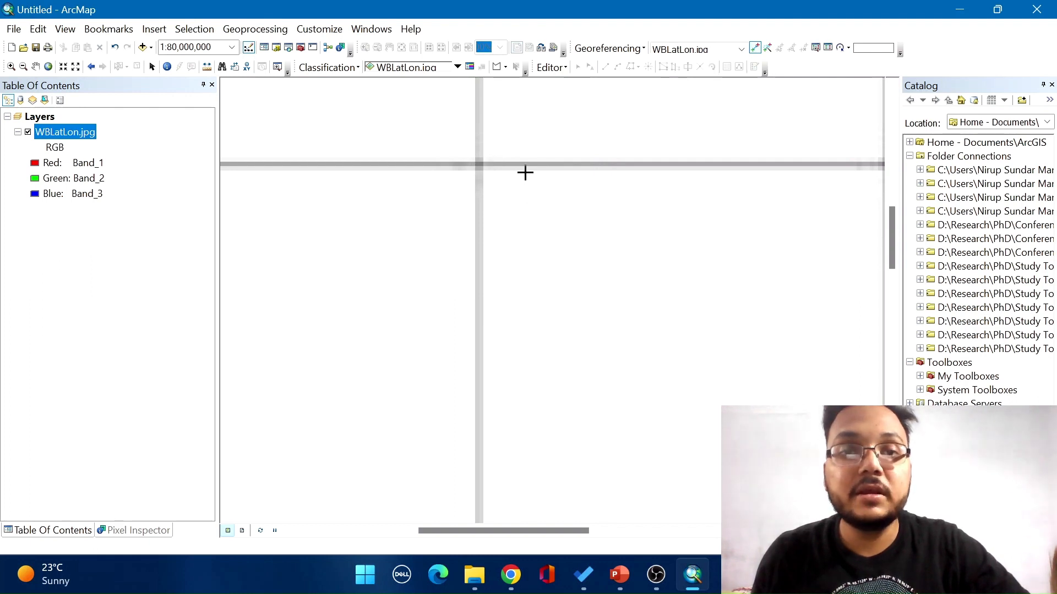
scroll(476, 159, up, 2)
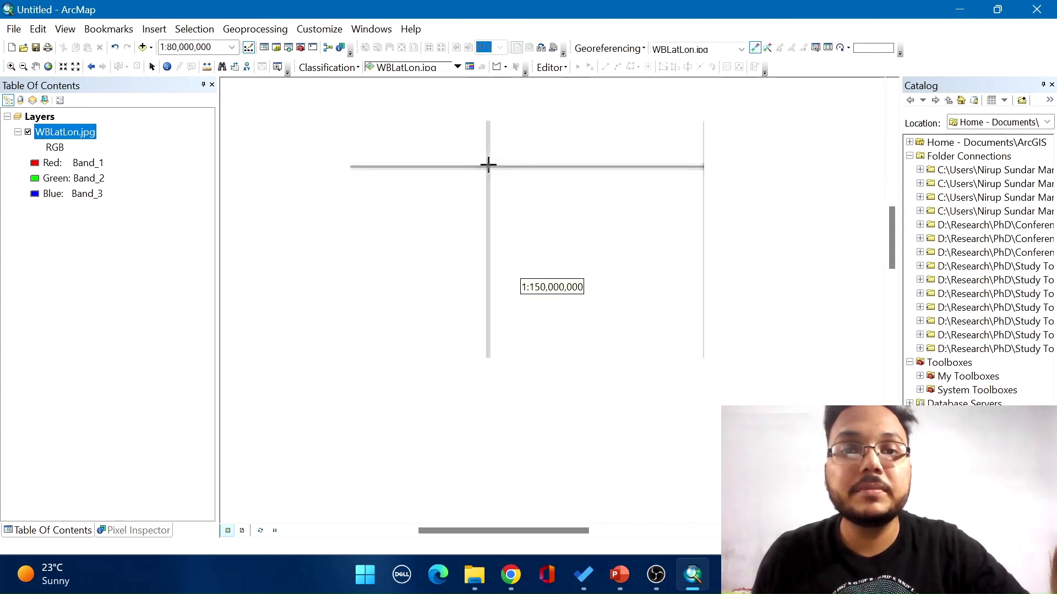
scroll(487, 163, down, 2)
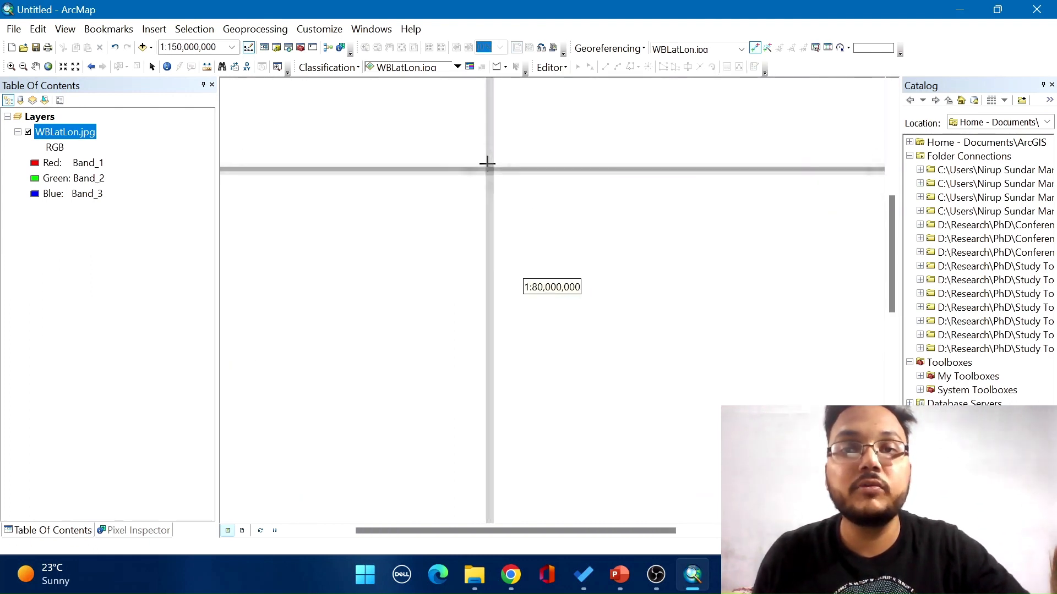
click(755, 48)
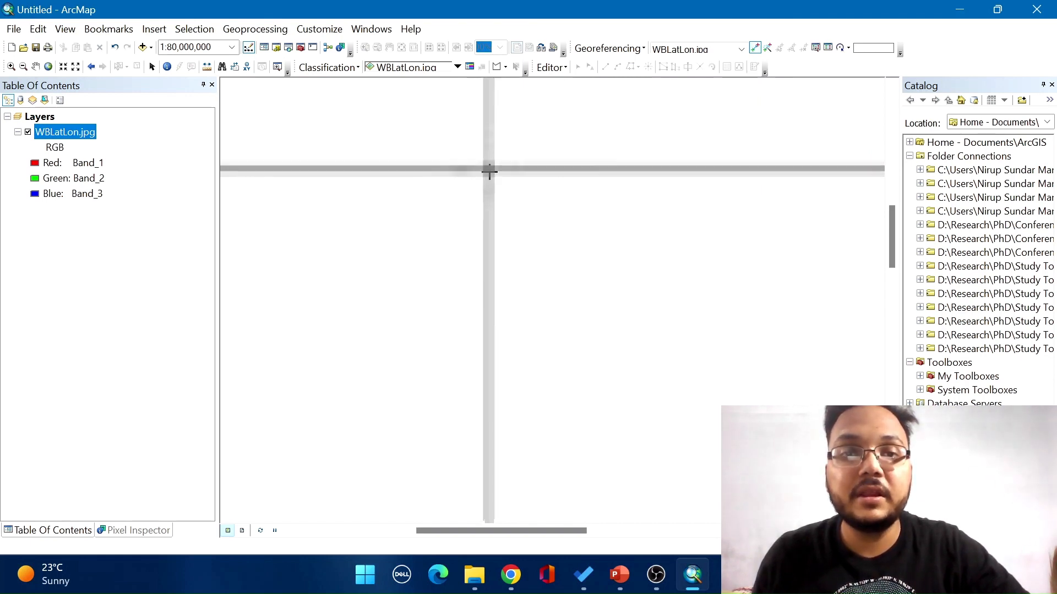
scroll(489, 172, up, 3)
scroll(489, 172, up, 3)
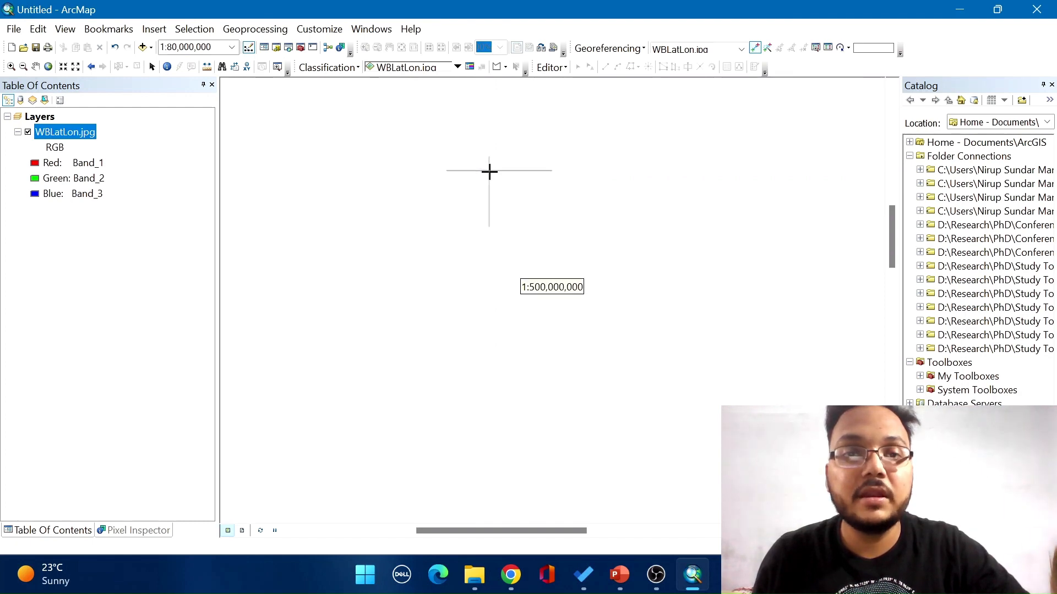
scroll(490, 171, down, 1)
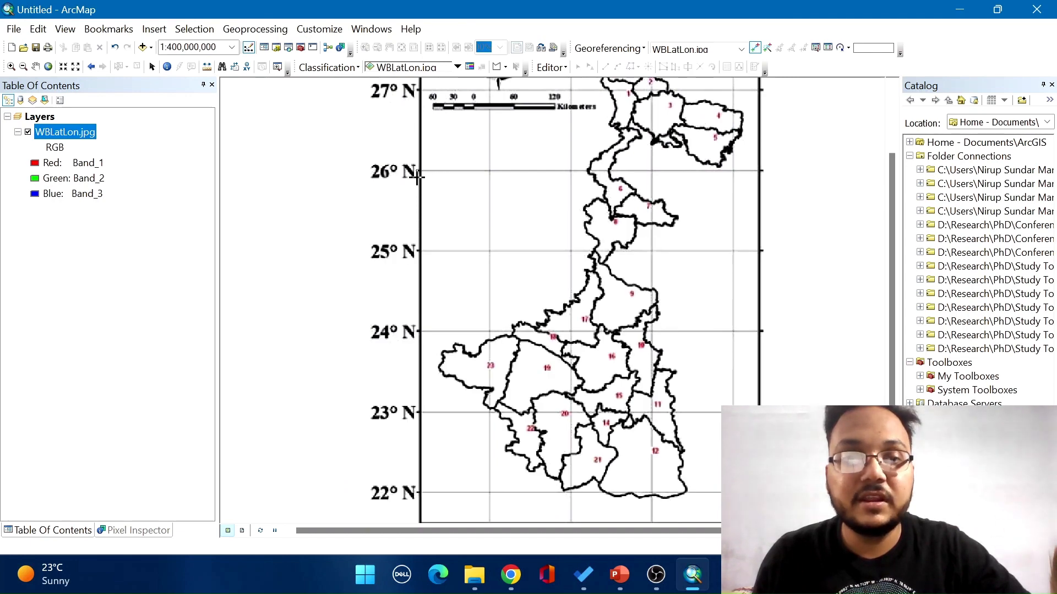
scroll(481, 228, down, 1)
scroll(484, 237, up, 2)
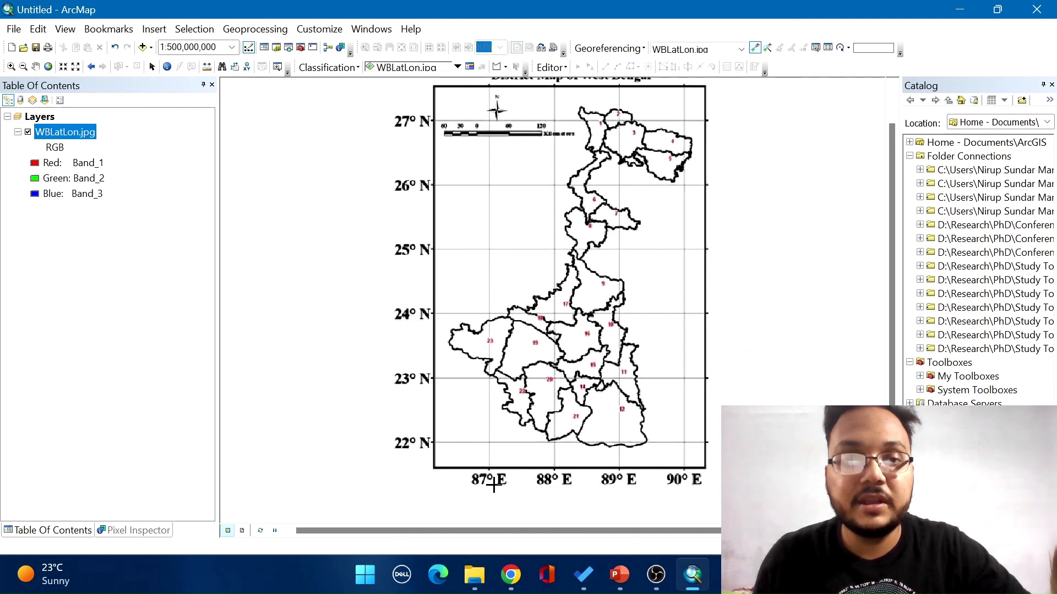
Step: Try to place a control point at the 26° N, 87° E intersection using X and Y coordinate entry
scroll(490, 185, down, 1)
scroll(489, 185, down, 4)
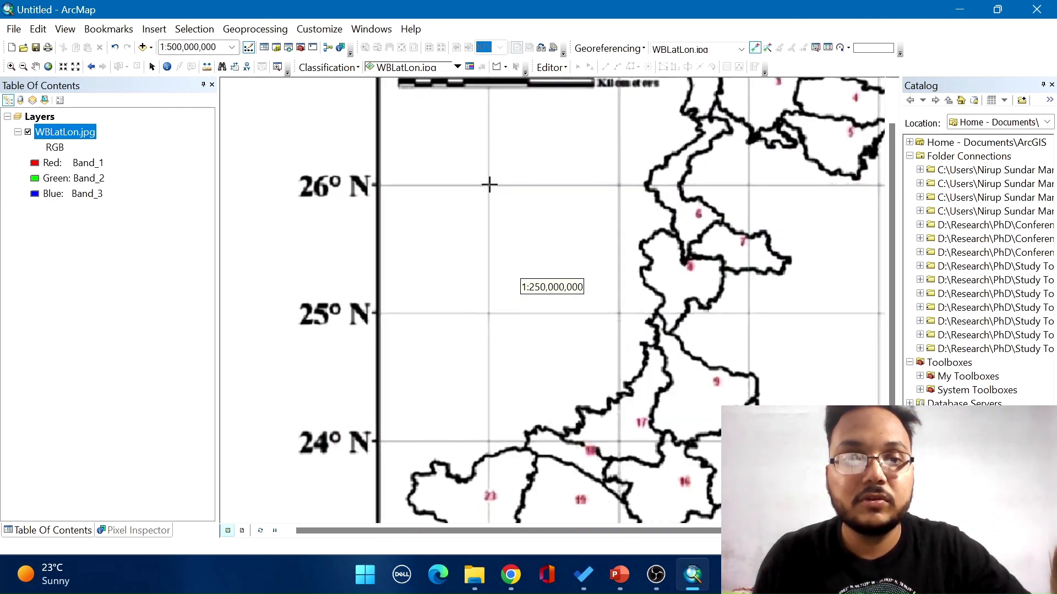
scroll(488, 188, down, 1)
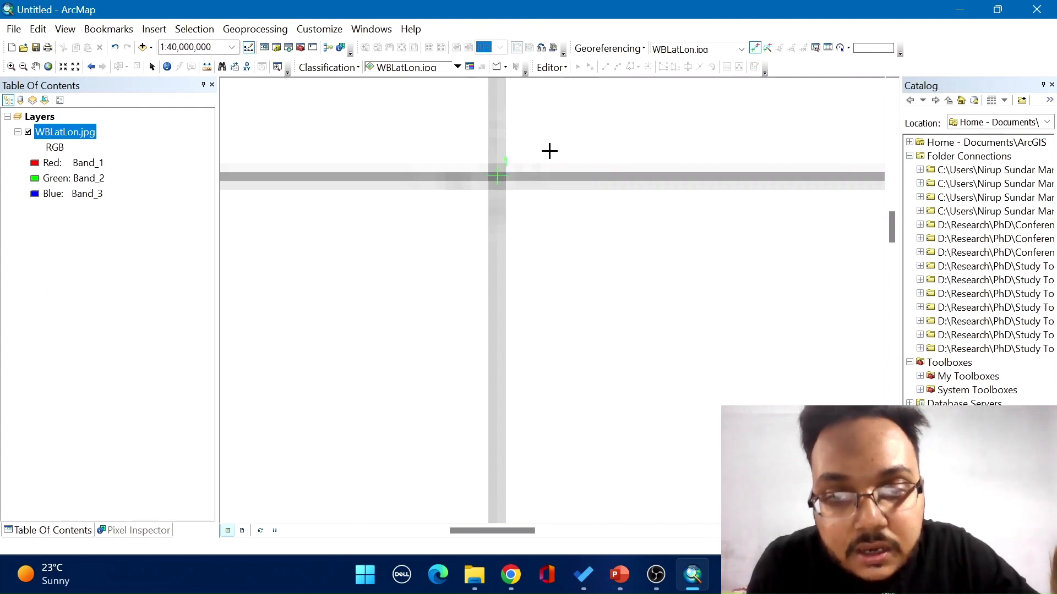
right_click(497, 175)
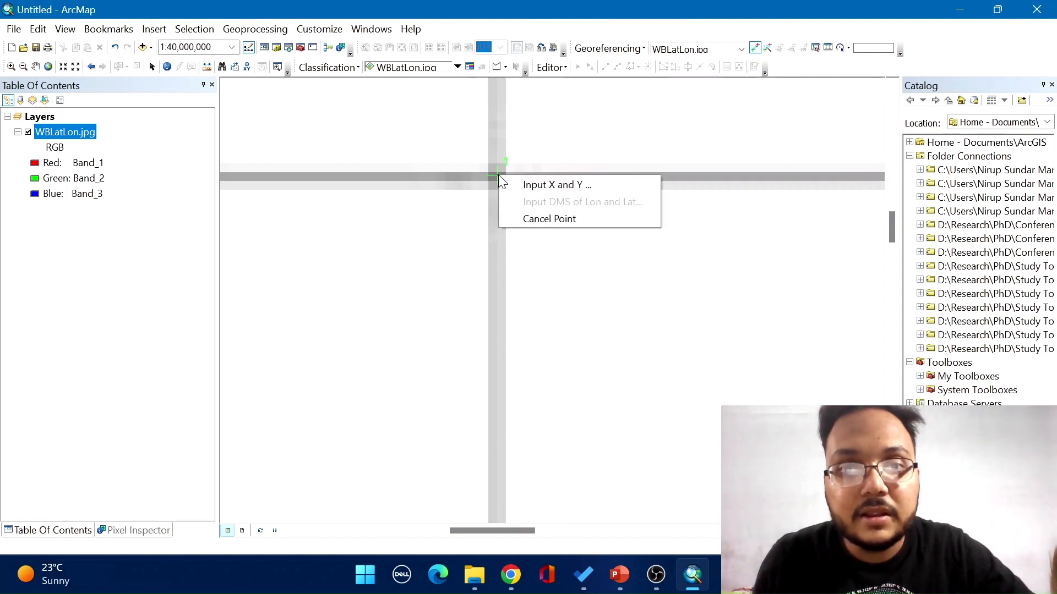
click(560, 184)
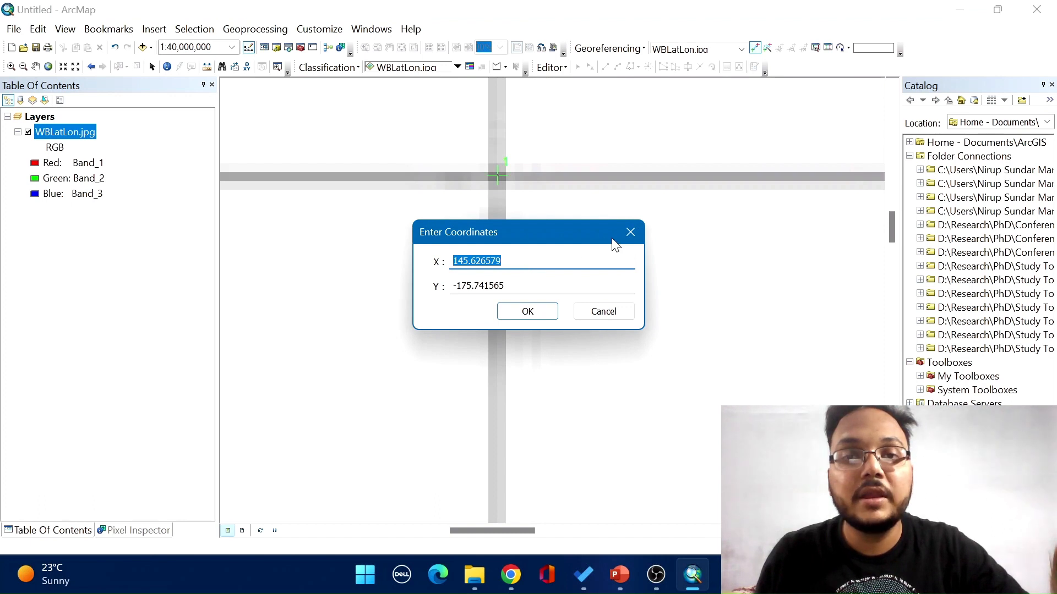
click(630, 232)
scroll(518, 212, up, 5)
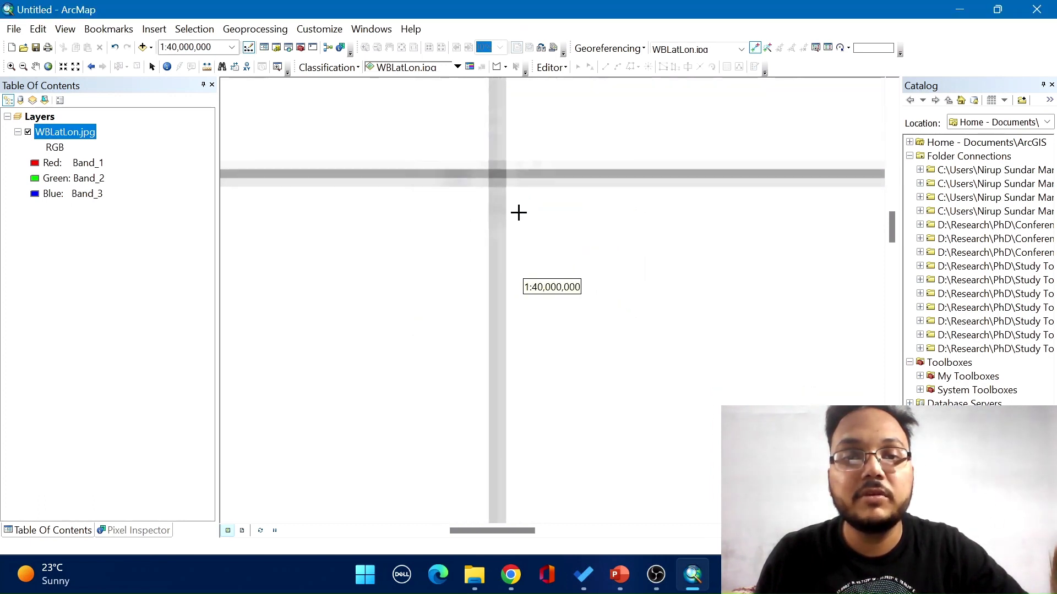
Step: Place the first control point at the 26° N, 87° E grid intersection with coordinates X 87 and Y 26
scroll(517, 213, up, 4)
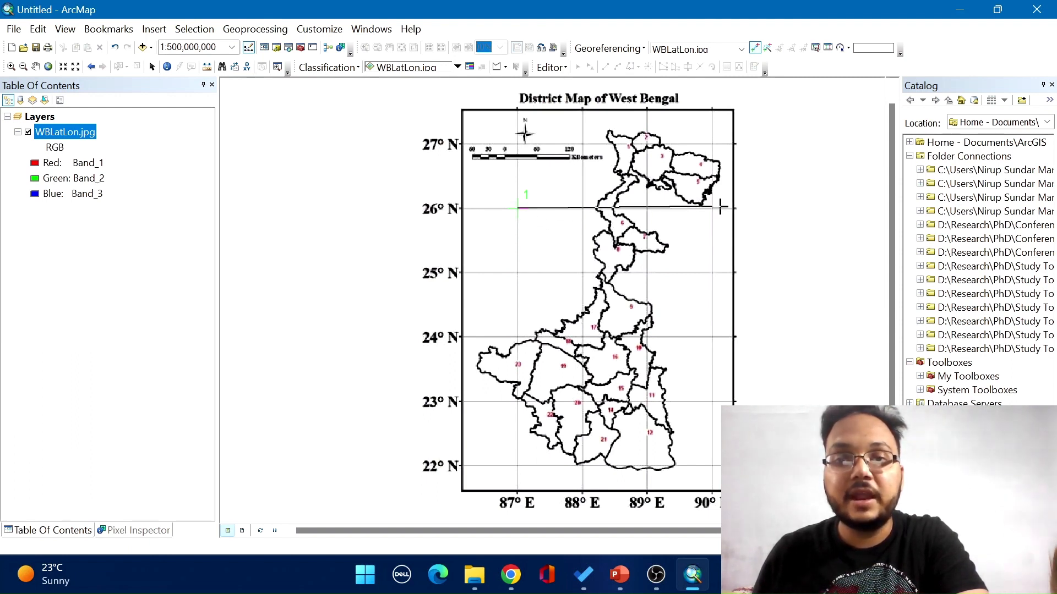
click(517, 208)
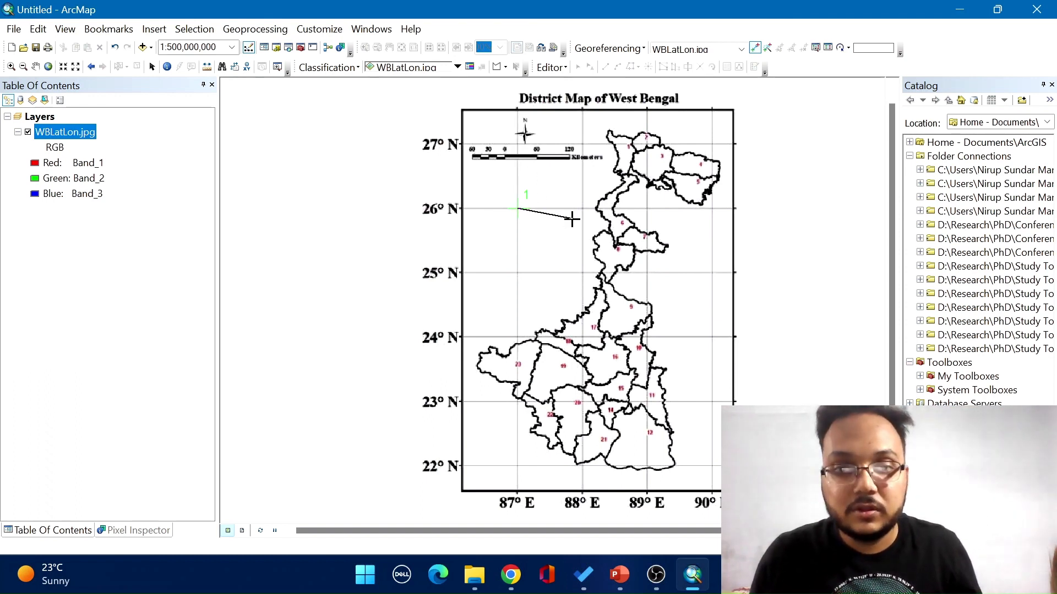
right_click(530, 221)
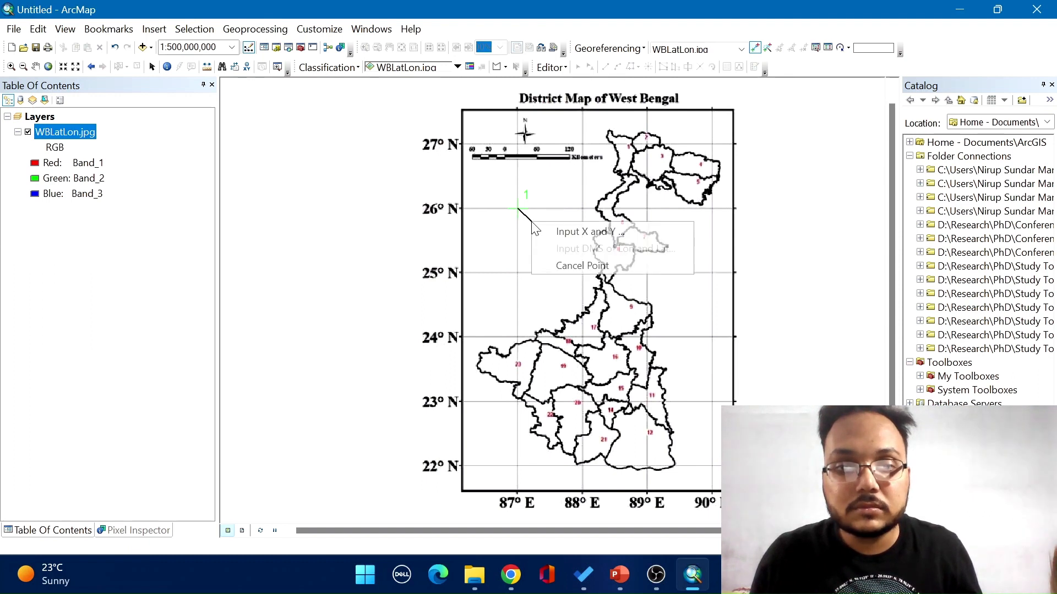
click(569, 232)
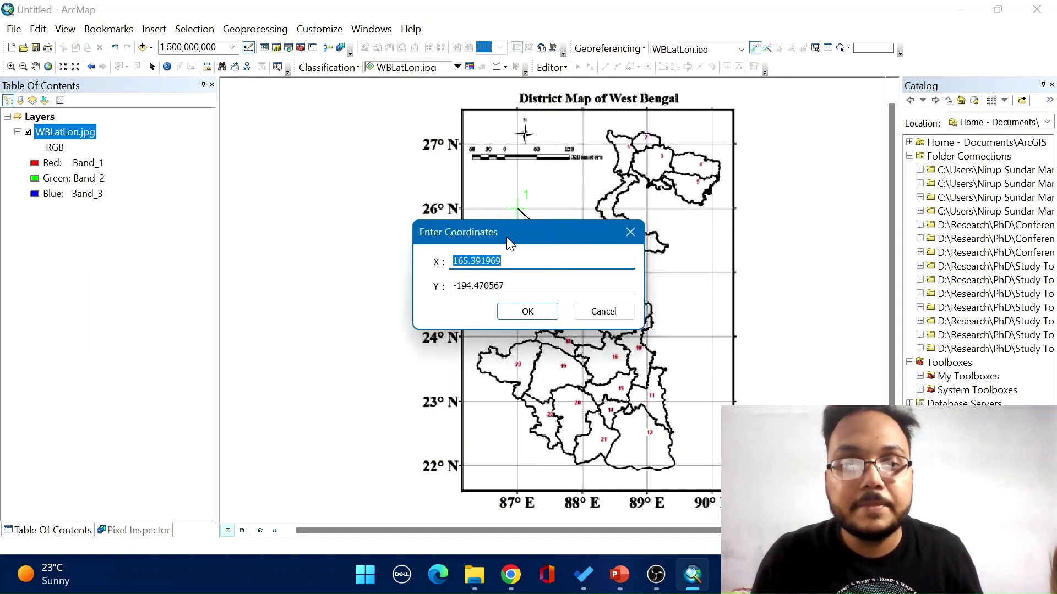
drag(508, 241, 671, 226)
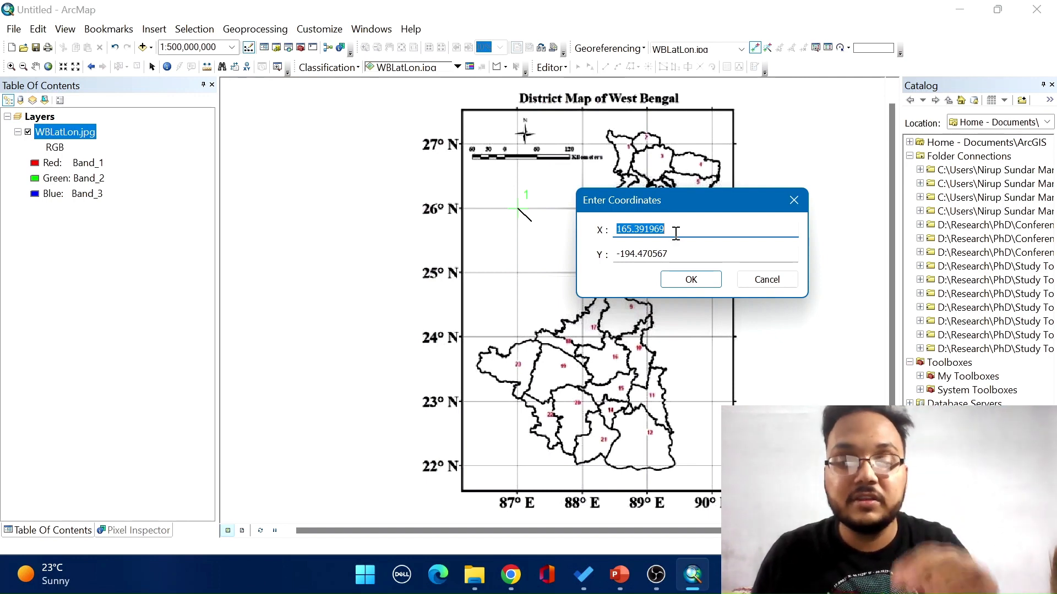
click(676, 232)
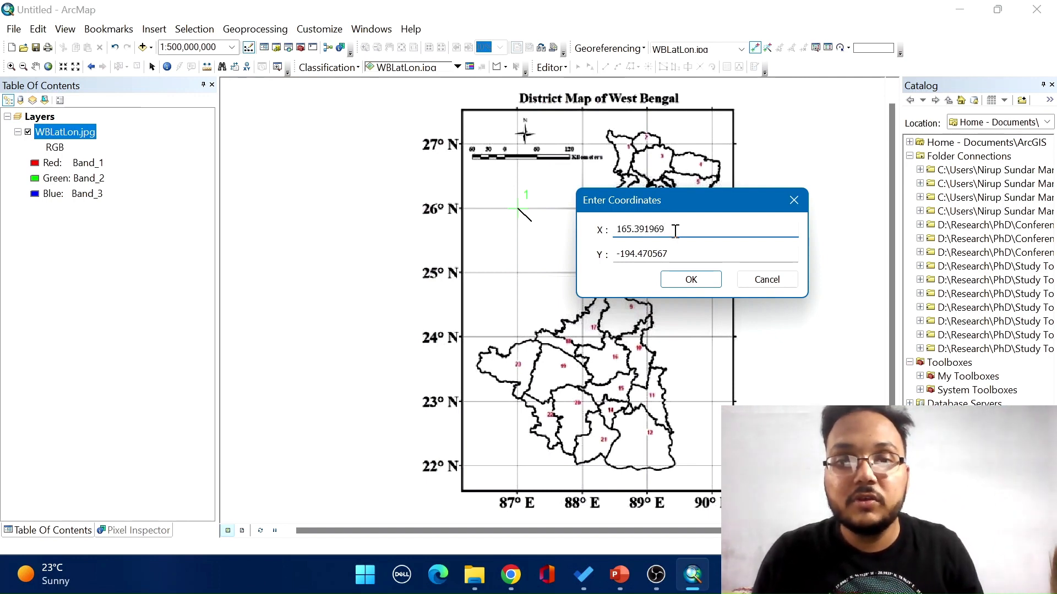
drag(676, 232, 613, 235)
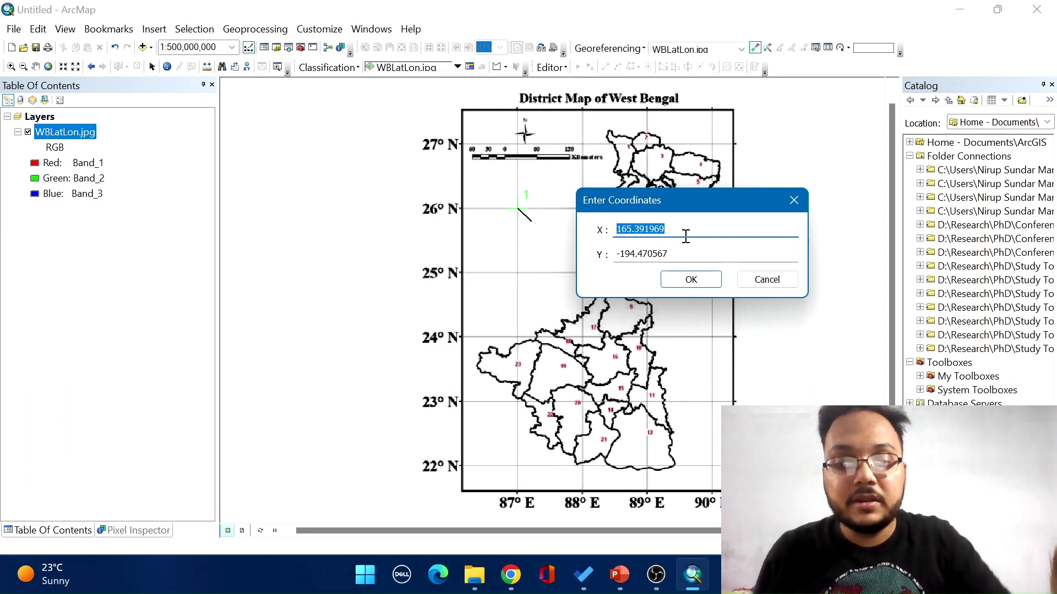
text(87)
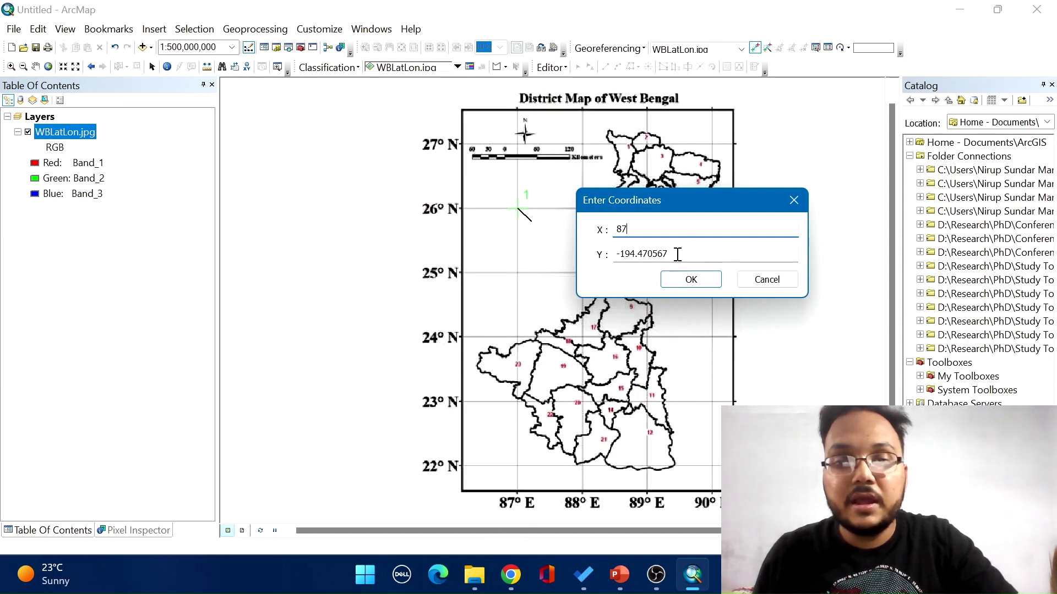
drag(678, 255, 618, 259)
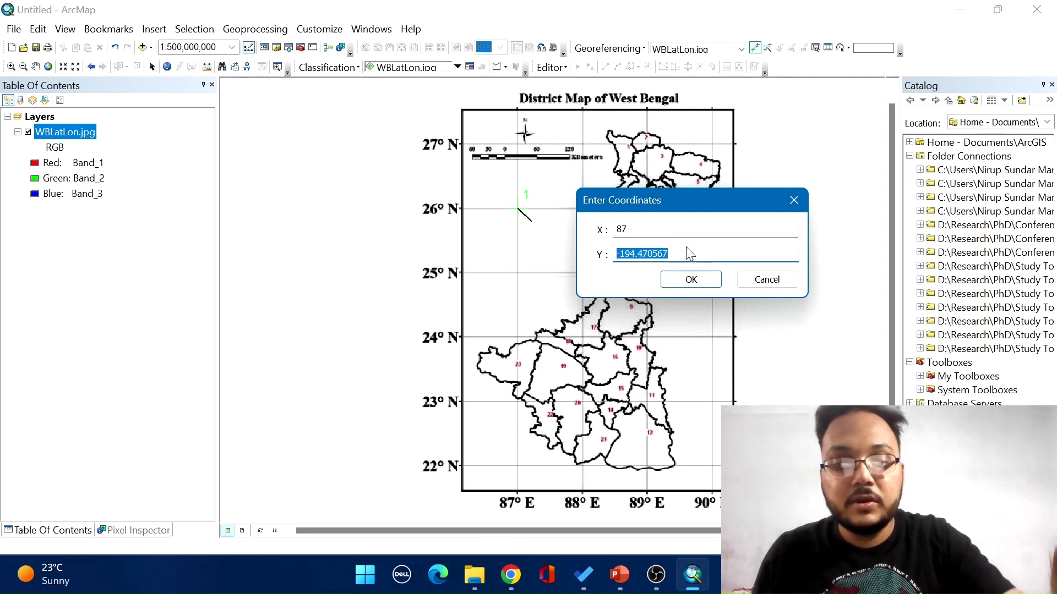
text(26)
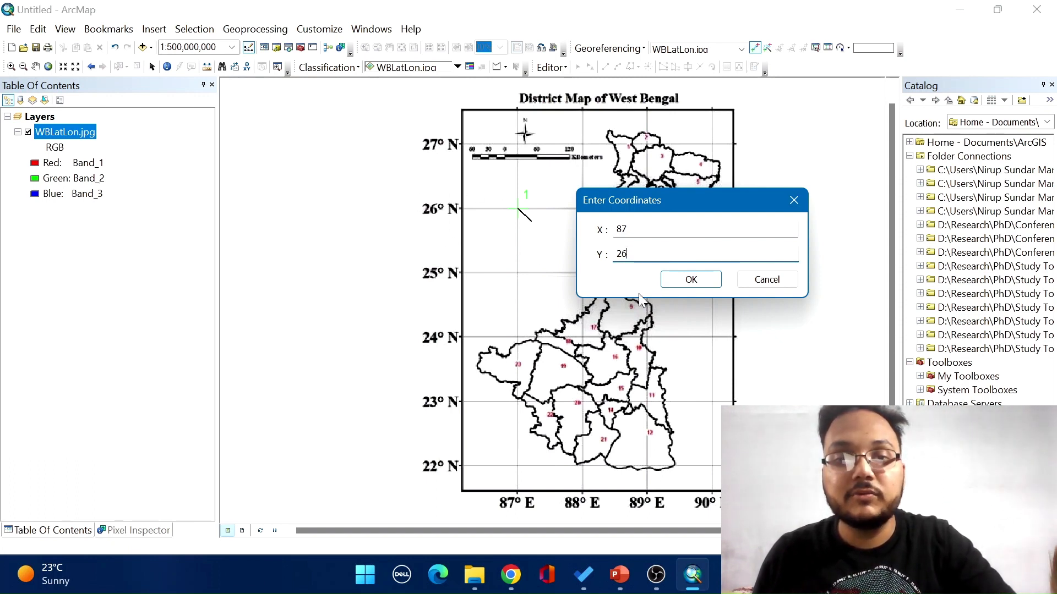
click(691, 279)
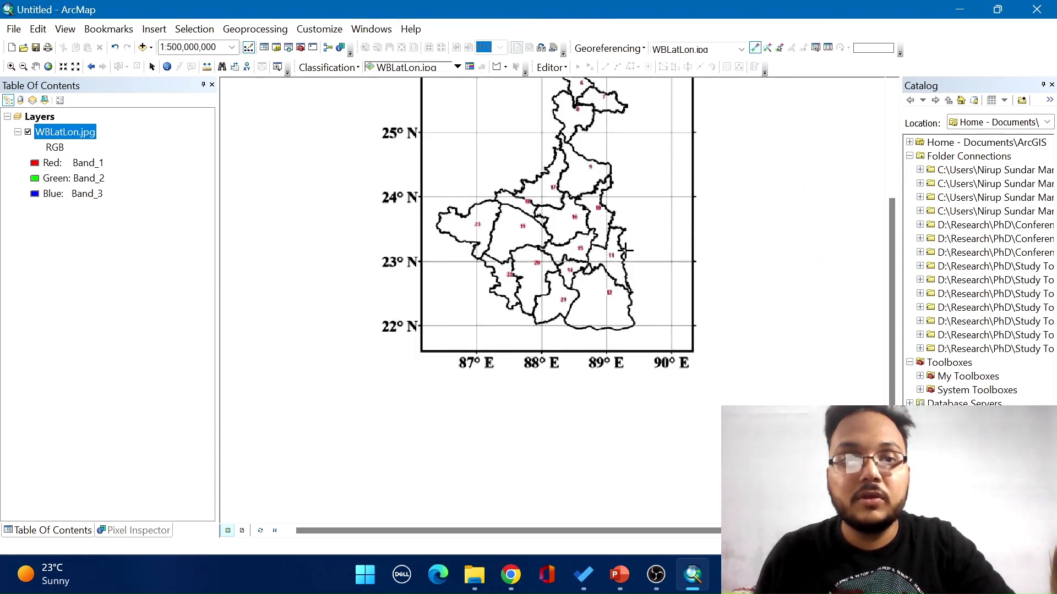
Step: Mark the second control point on the grid intersection of 26° N and 89° E
scroll(625, 249, down, 1)
scroll(626, 249, up, 1)
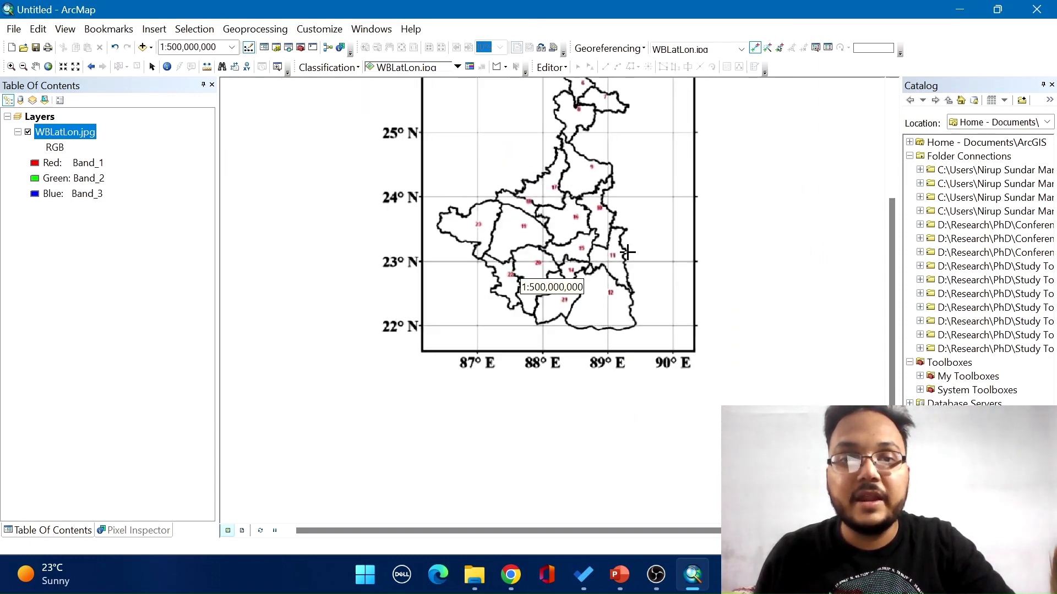
scroll(534, 153, down, 1)
scroll(538, 153, up, 1)
scroll(769, 94, down, 2)
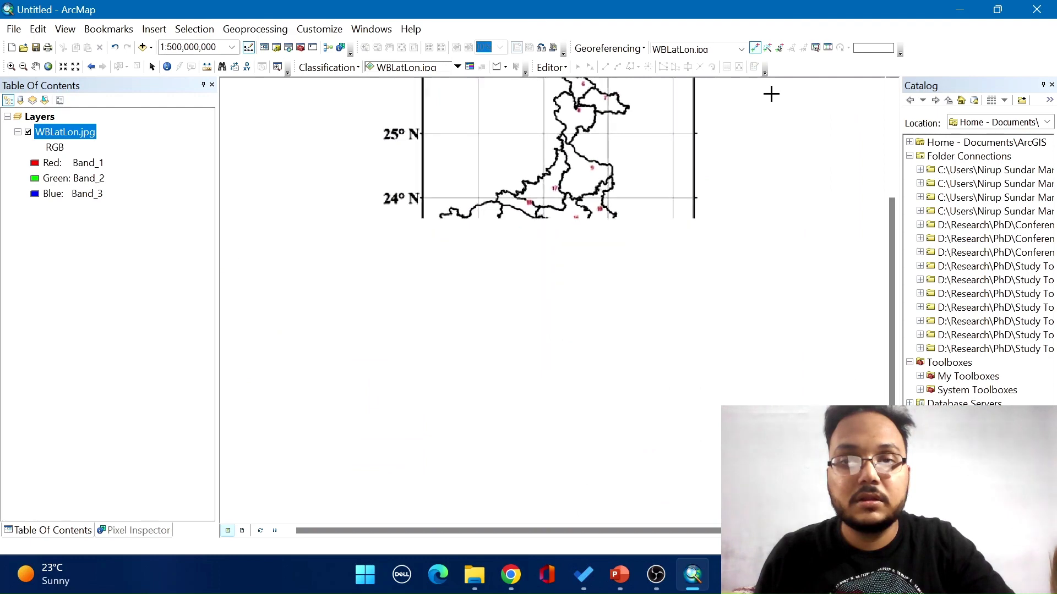
scroll(622, 130, up, 2)
scroll(443, 160, up, 1)
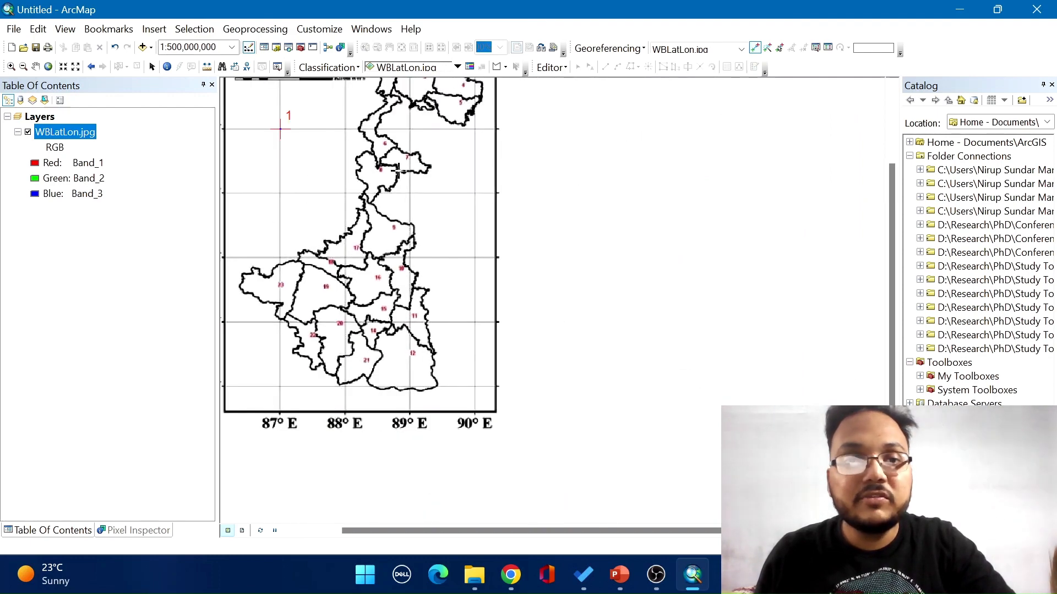
scroll(360, 142, down, 1)
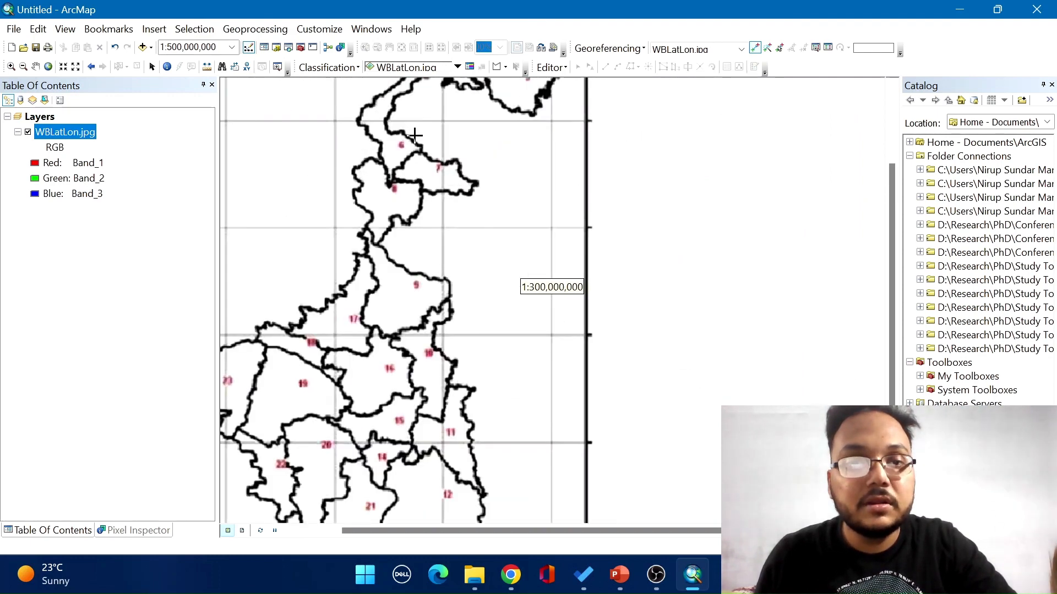
scroll(414, 135, down, 1)
scroll(417, 132, down, 1)
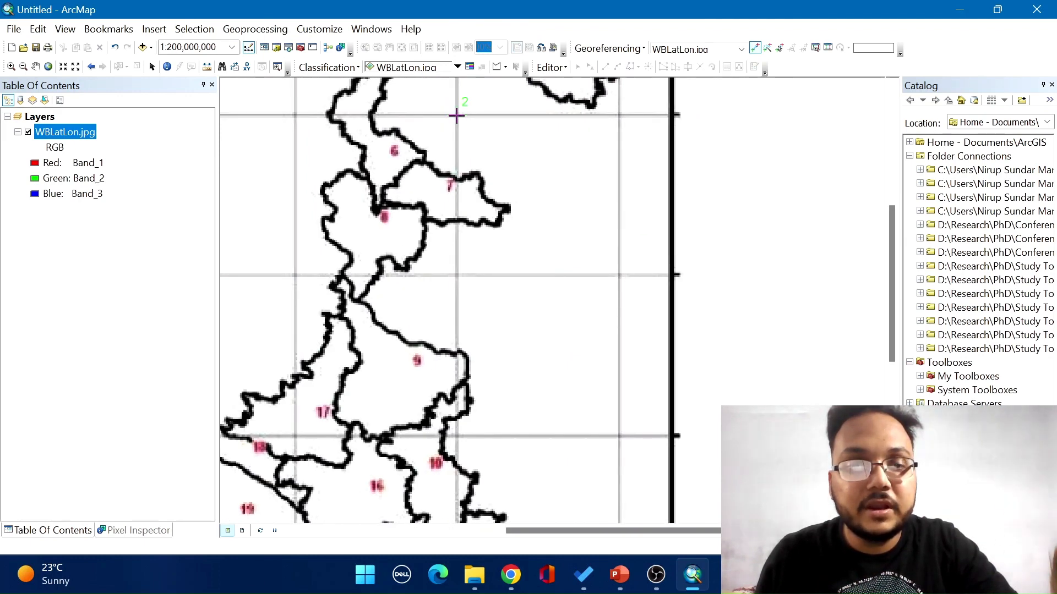
scroll(496, 149, down, 1)
scroll(496, 150, up, 3)
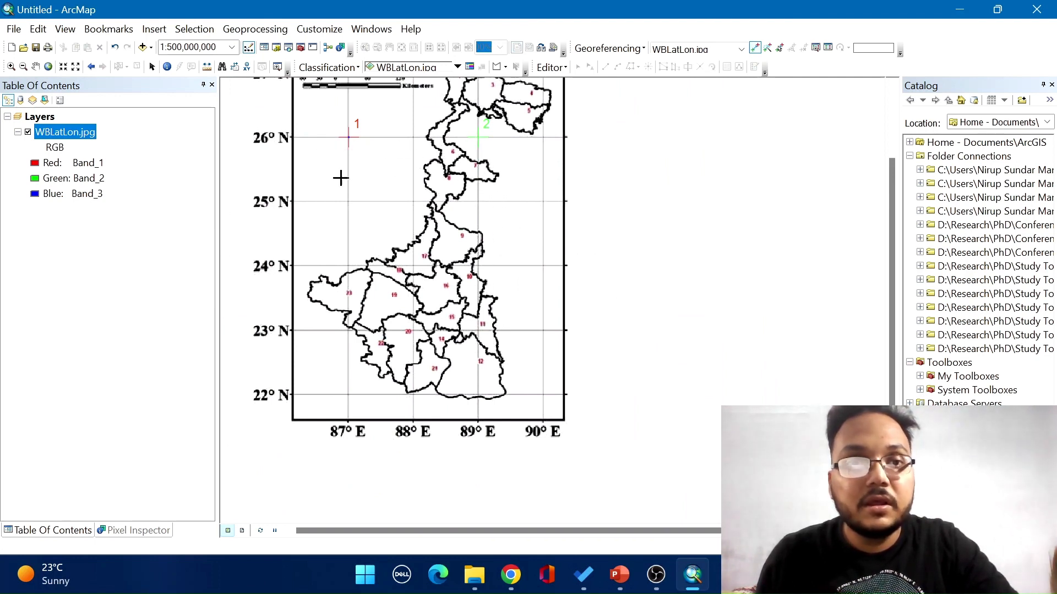
key(Escape)
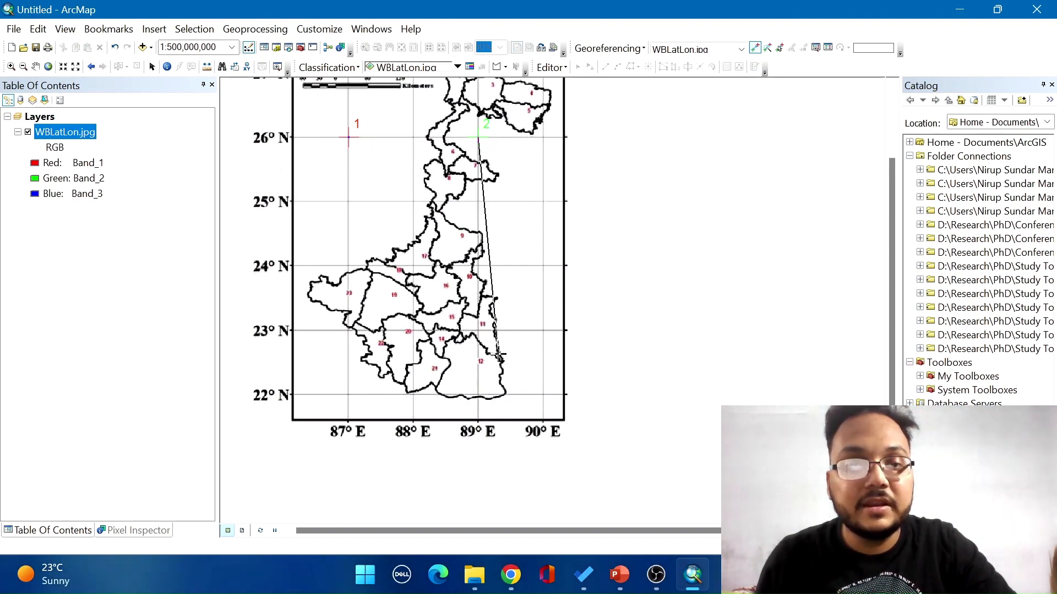
Step: Set the second control point's map coordinates to X 89 and Y 26
right_click(488, 158)
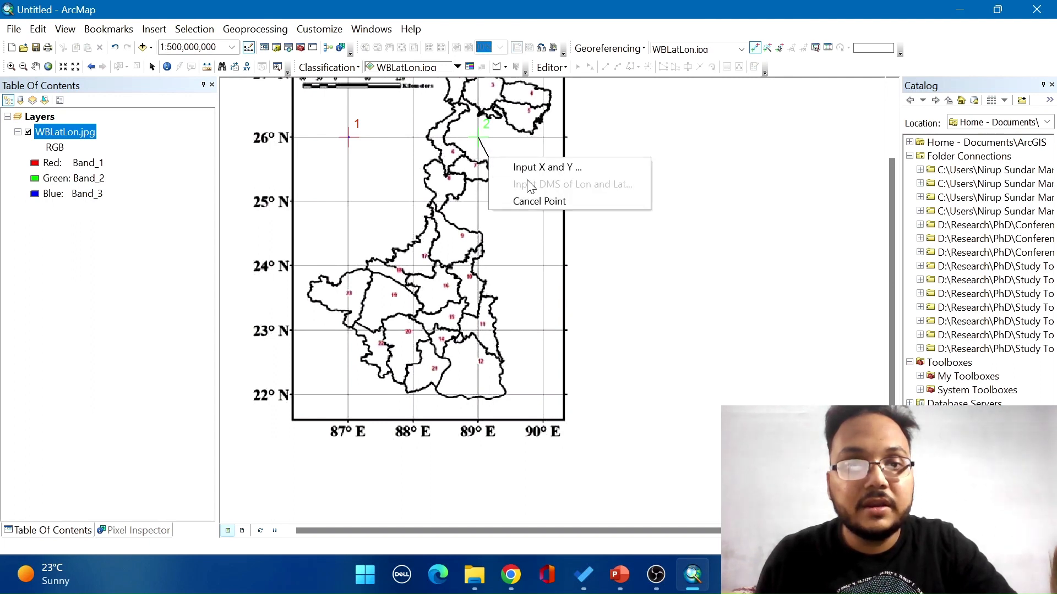
click(528, 167)
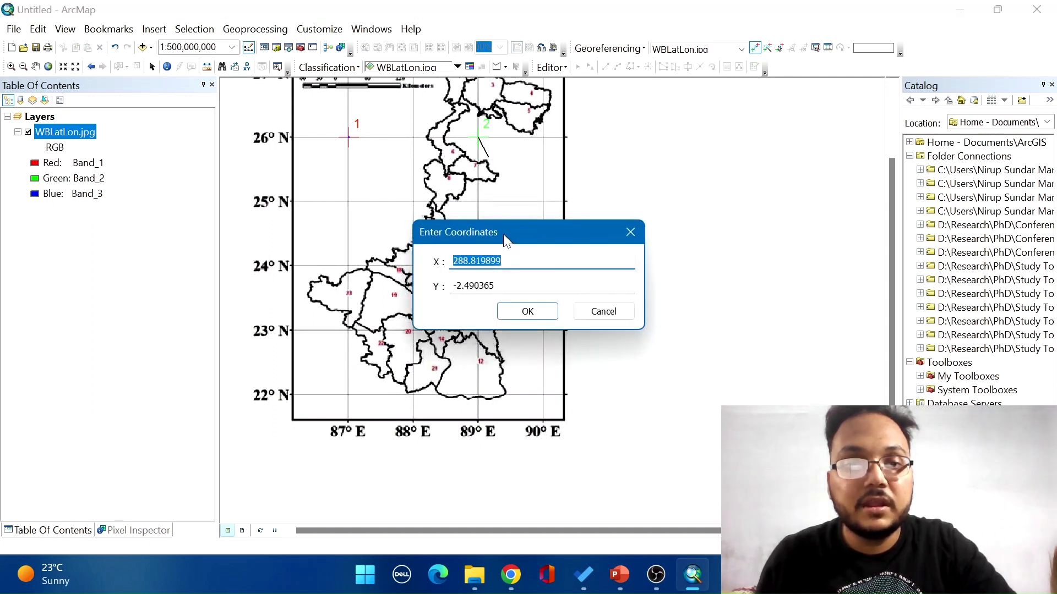
drag(504, 233, 655, 220)
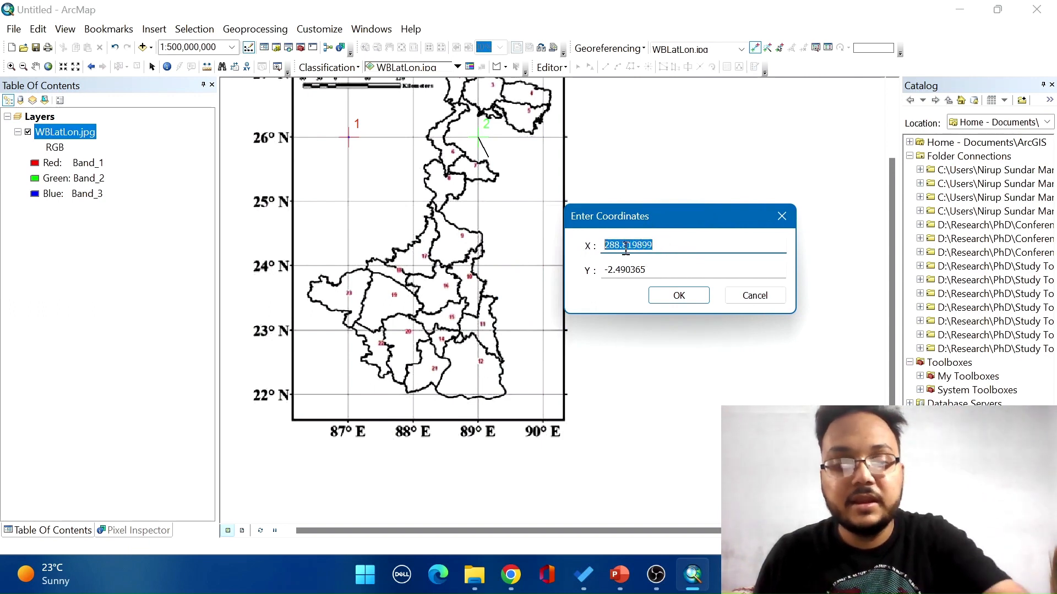
text(89)
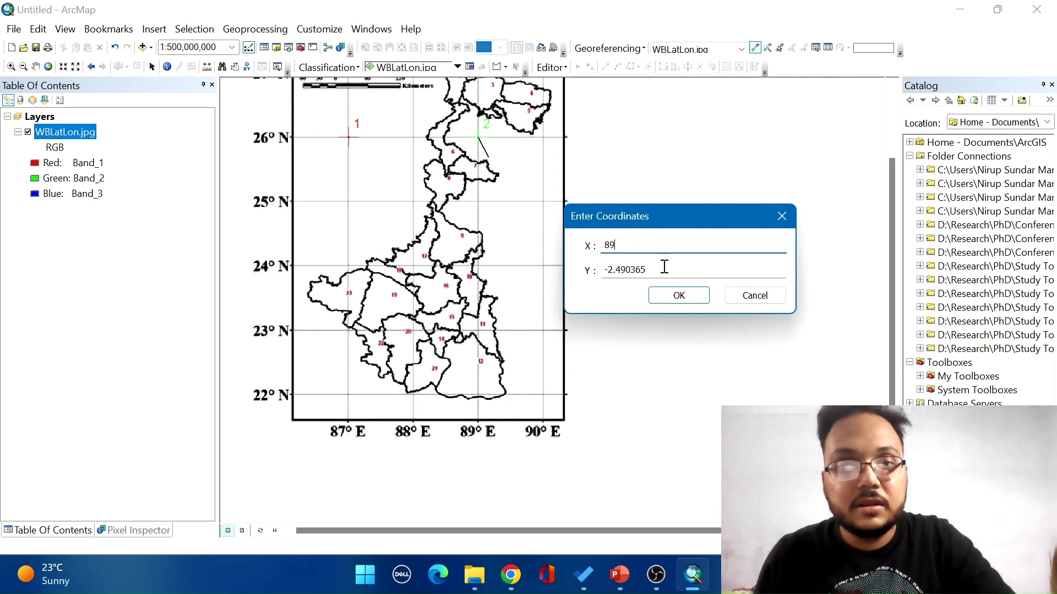
drag(657, 271, 596, 278)
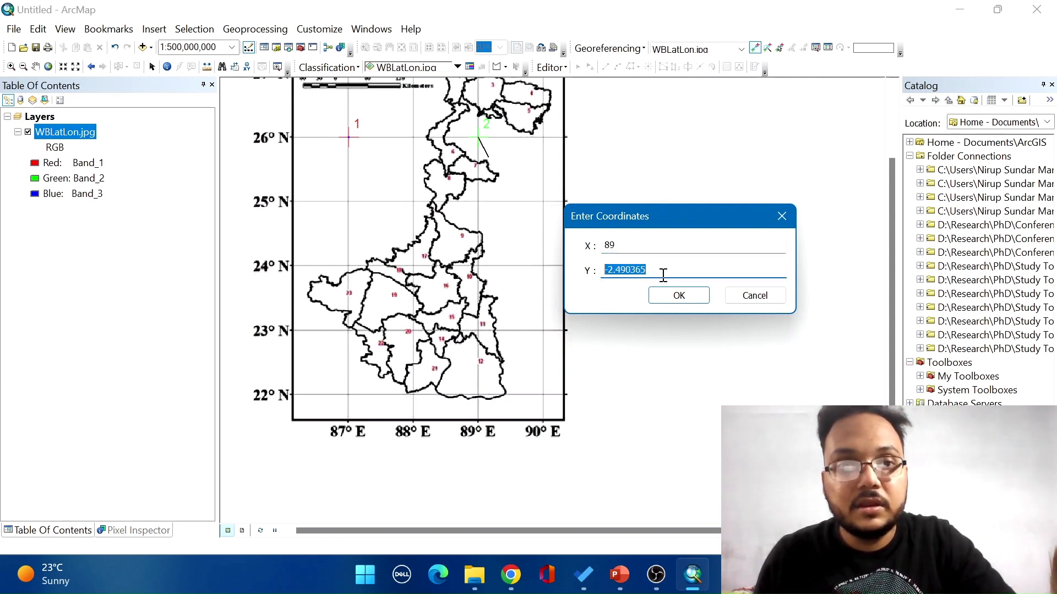
text(26)
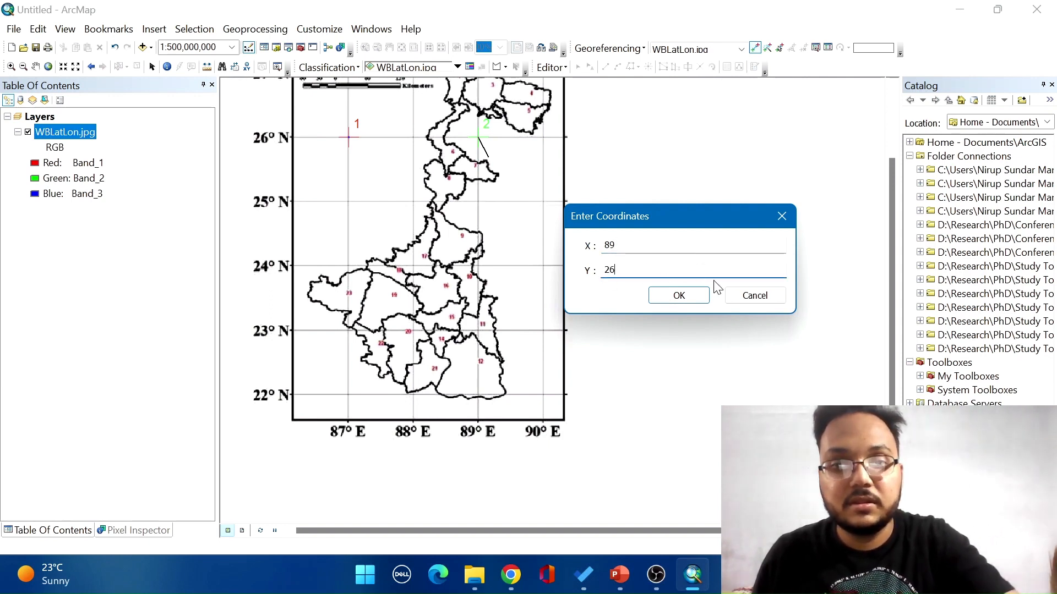
click(679, 295)
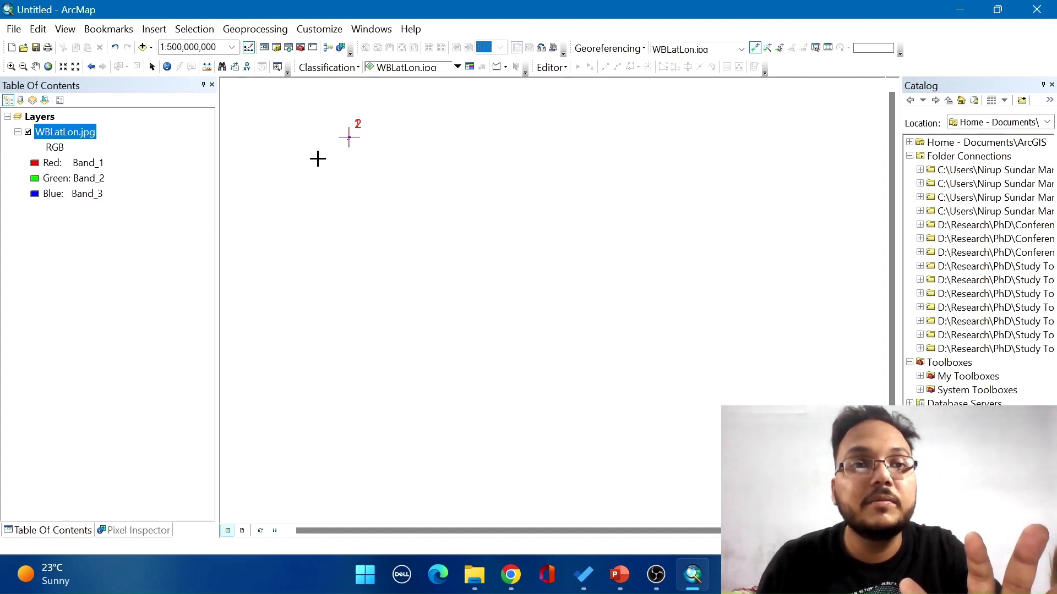
Step: Mark the third control point on the grid intersection of 23° N and 89° E
scroll(333, 151, up, 2)
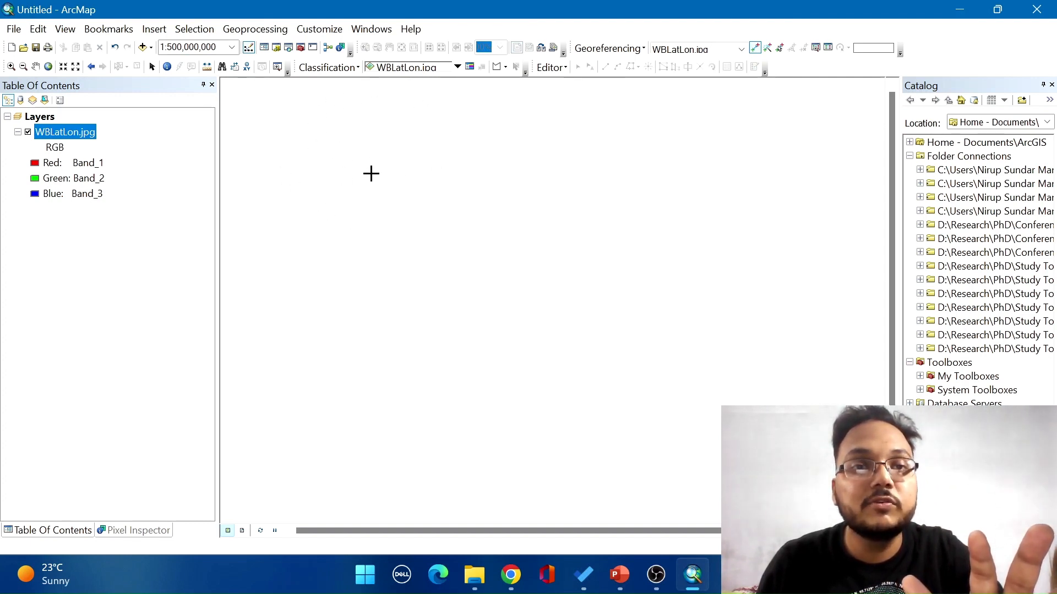
scroll(371, 170, down, 2)
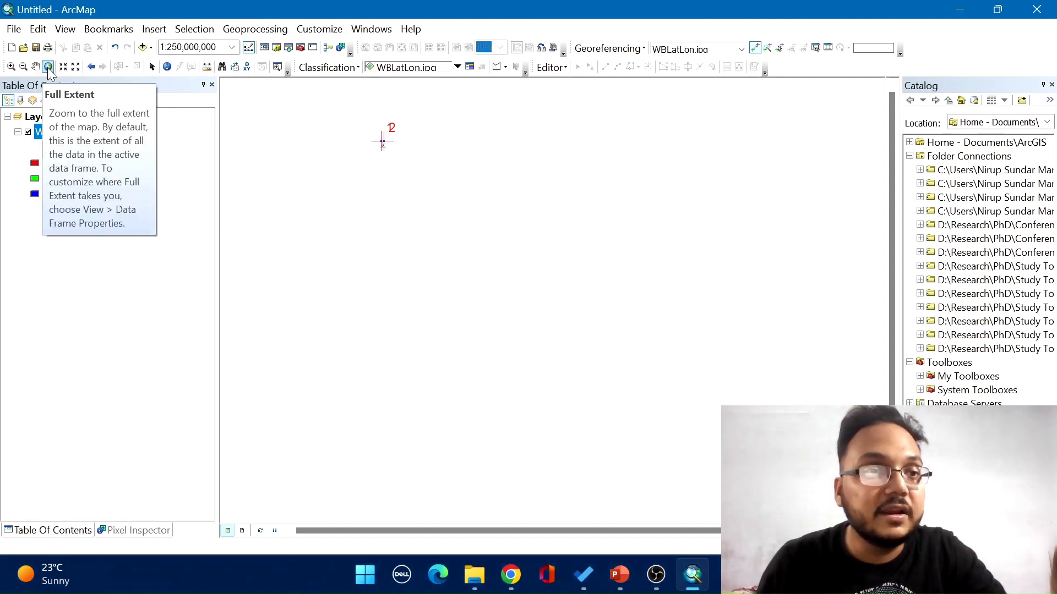
click(47, 67)
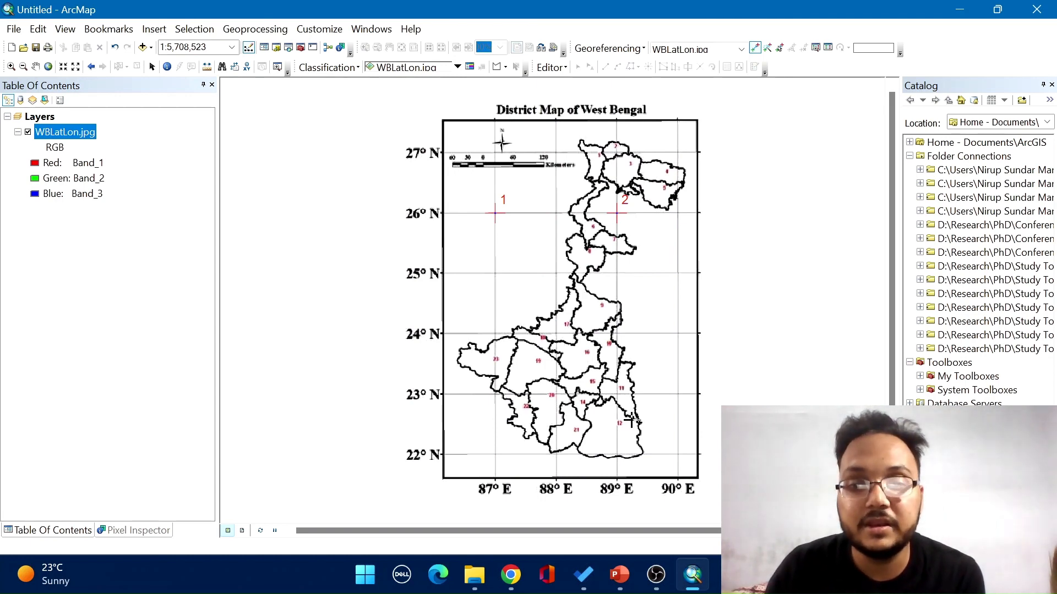
scroll(614, 406, up, 2)
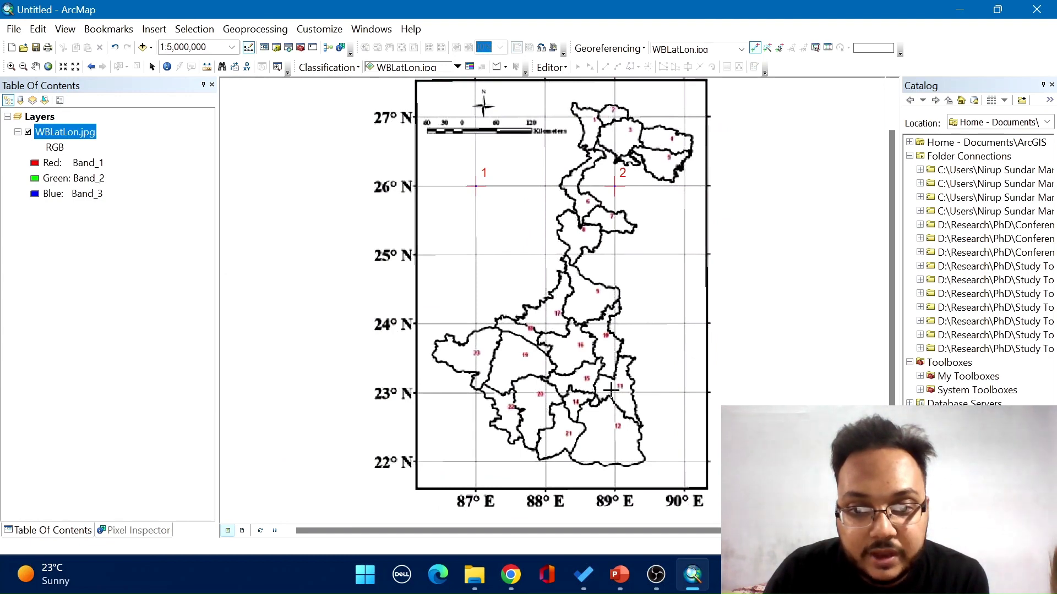
scroll(611, 390, up, 3)
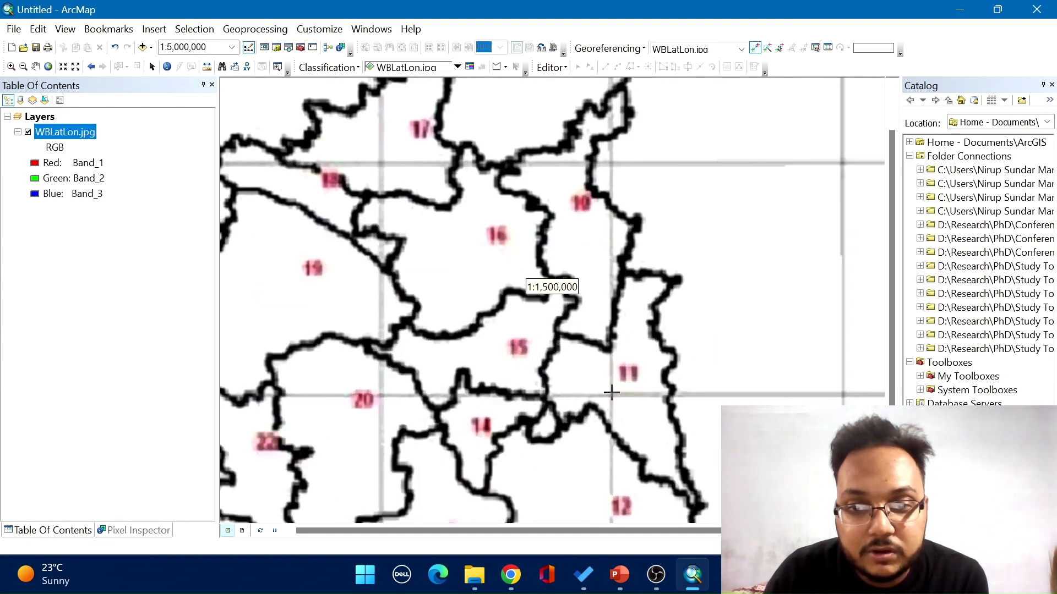
scroll(612, 393, up, 2)
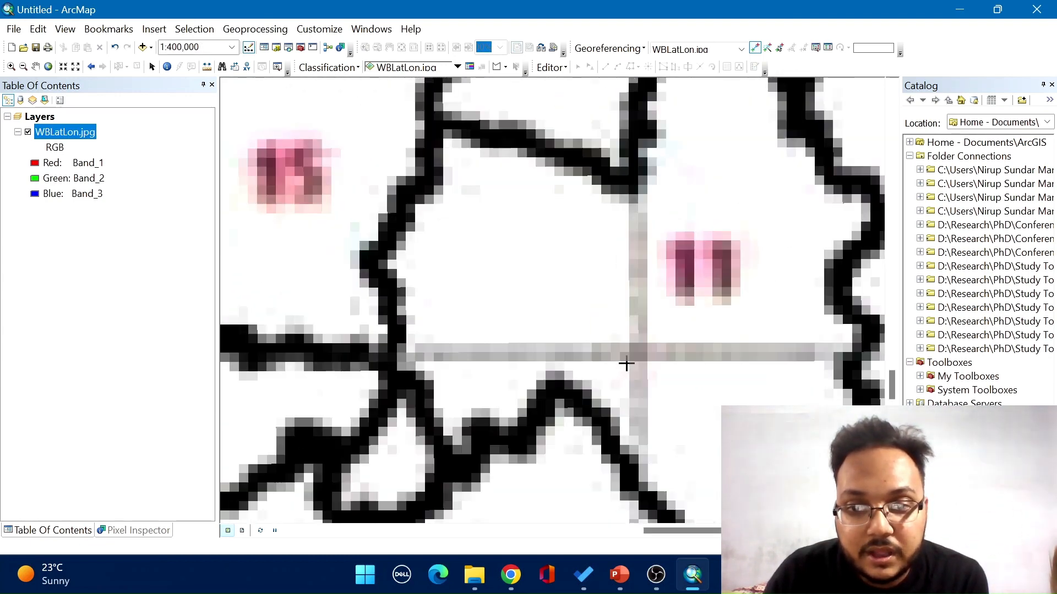
scroll(625, 364, up, 1)
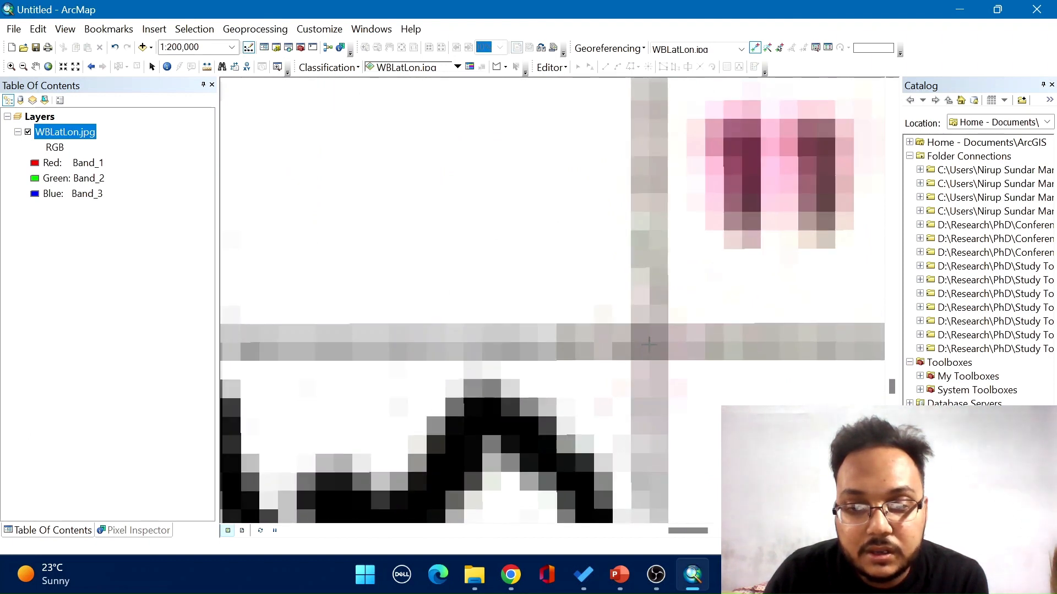
click(649, 344)
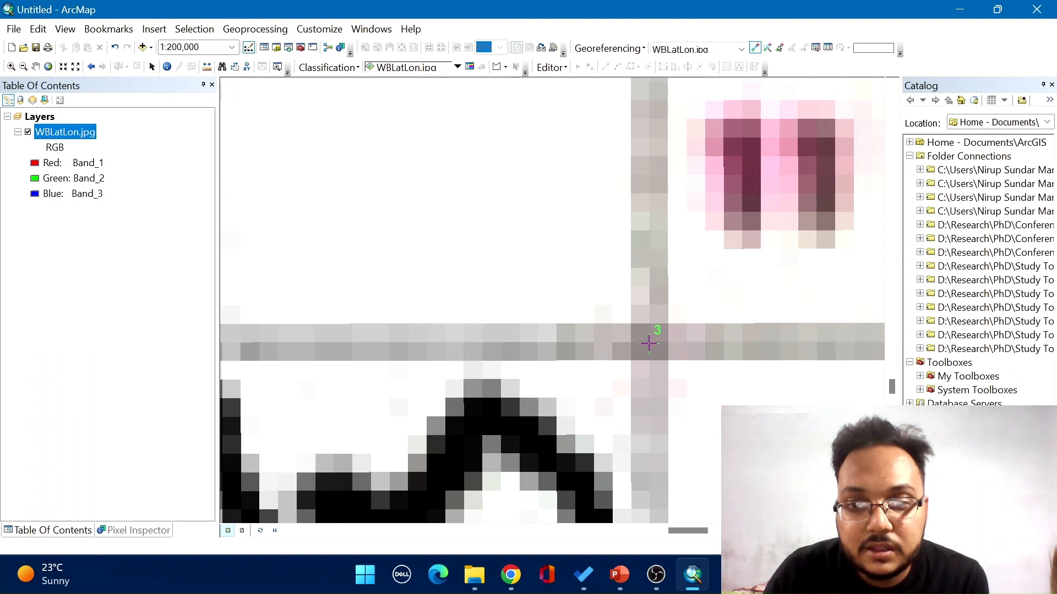
Step: Set the third control point's map coordinates to X 89 and Y 23
right_click(649, 344)
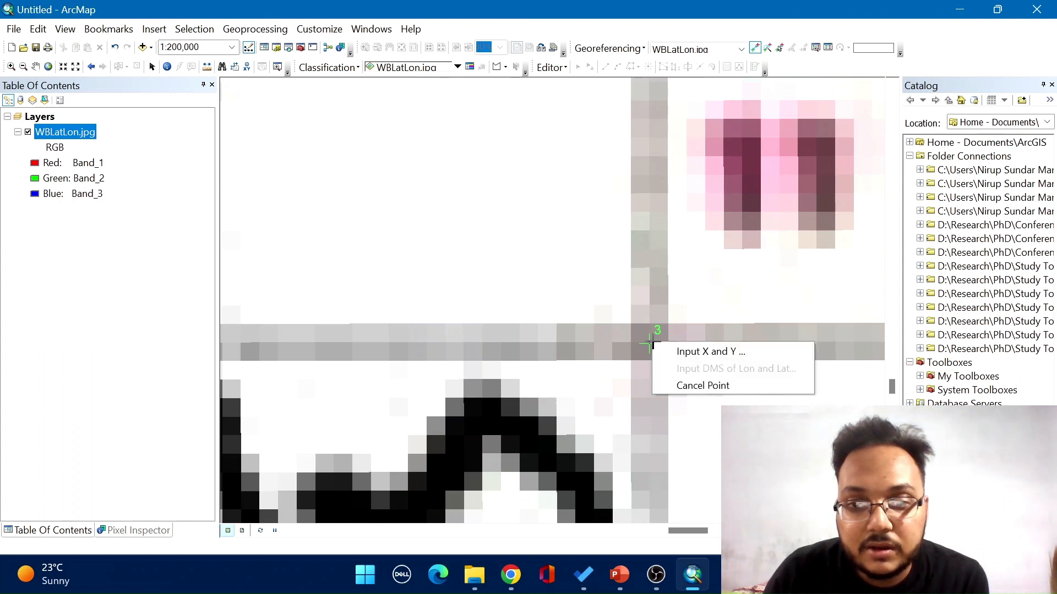
click(692, 354)
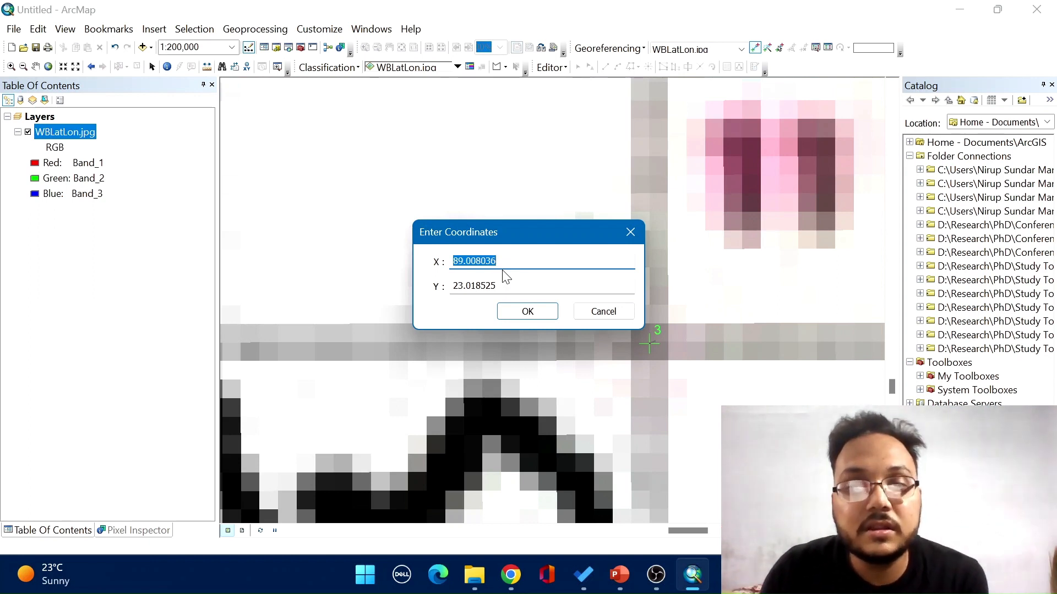
drag(506, 264, 463, 266)
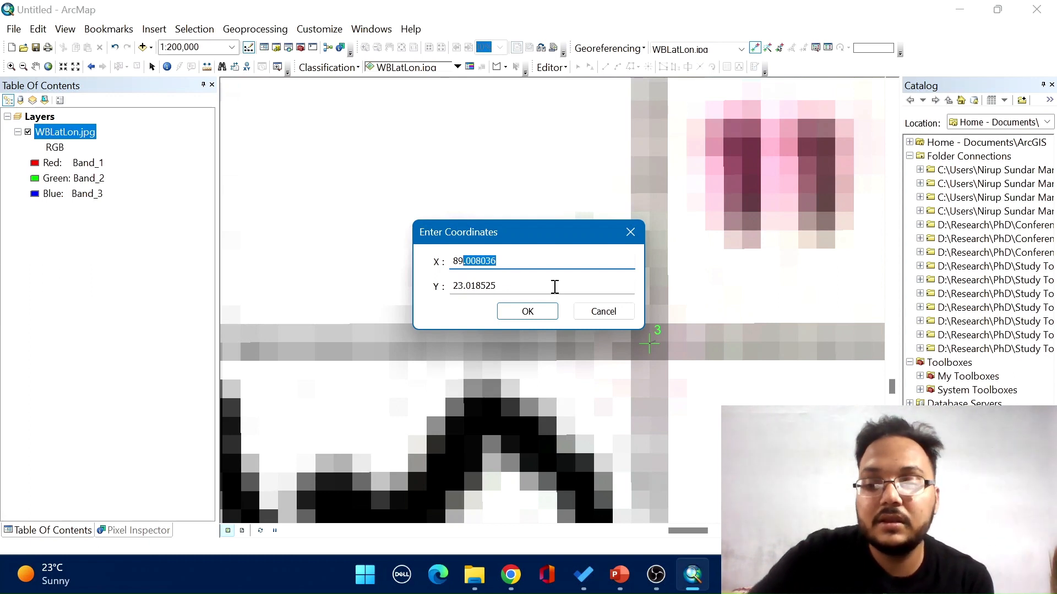
key(BackSpace)
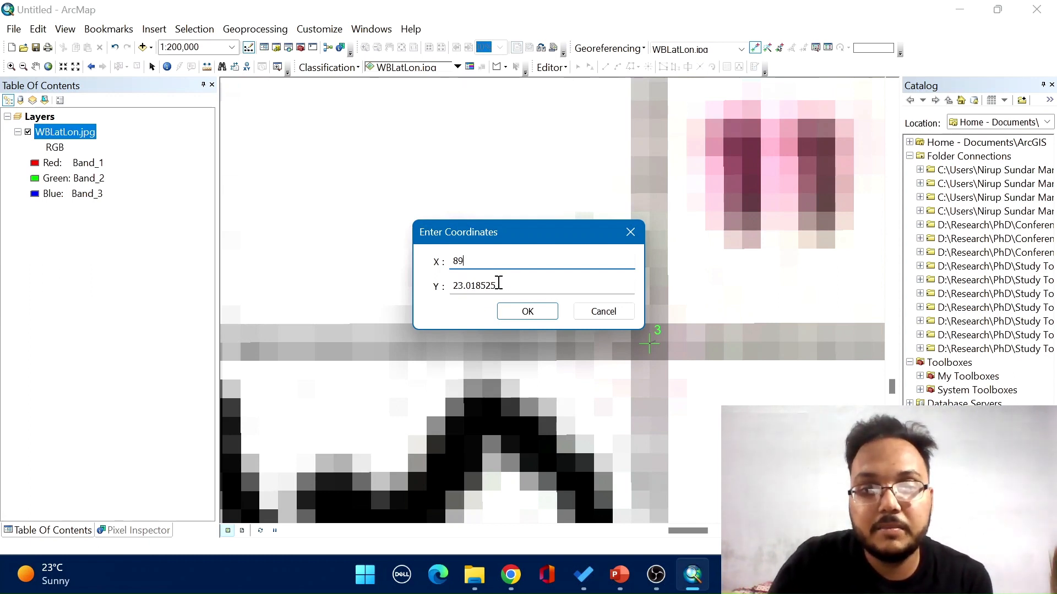
drag(498, 285, 465, 287)
key(BackSpace)
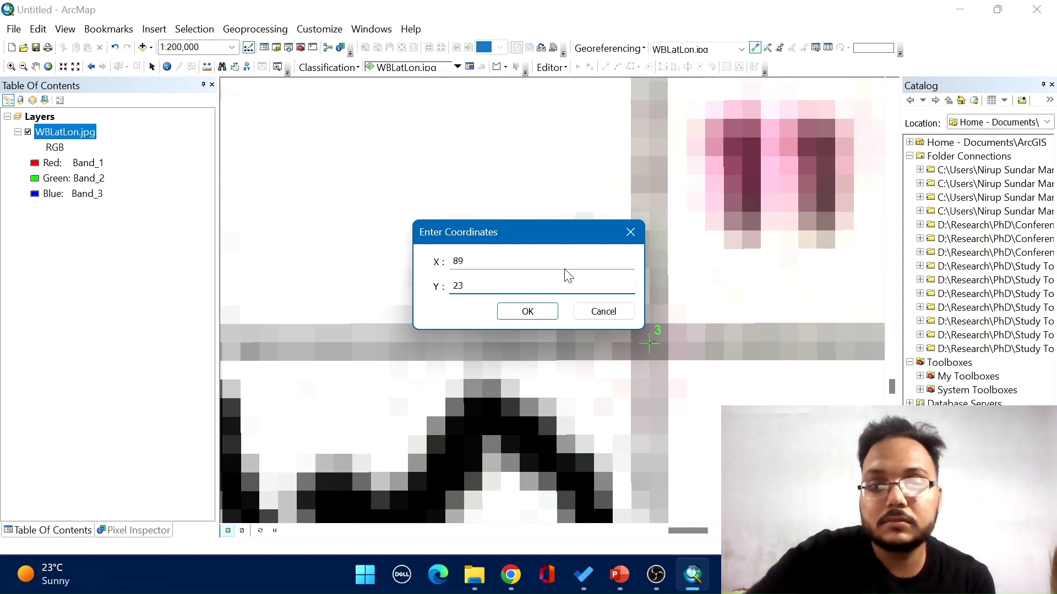
click(527, 313)
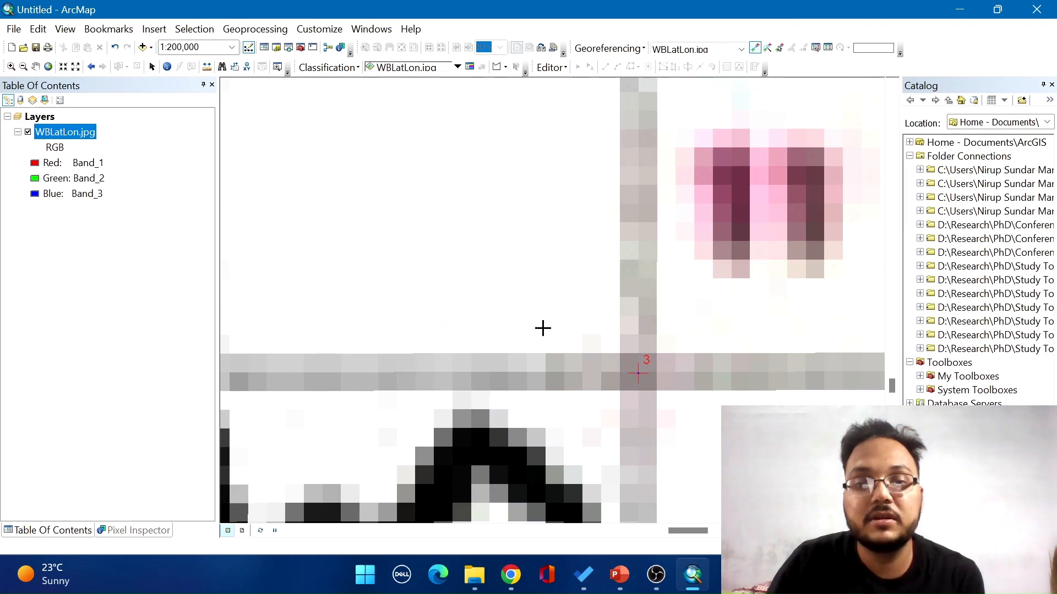
Step: Mark the fourth control point on the grid intersection of 23° N and 87° E
scroll(550, 342, up, 5)
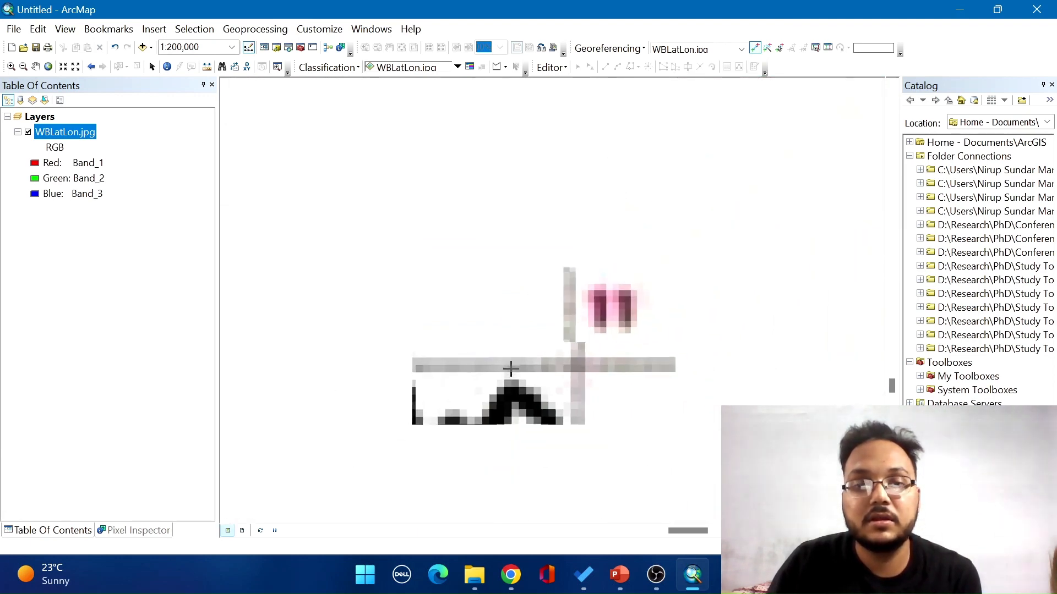
scroll(511, 368, up, 8)
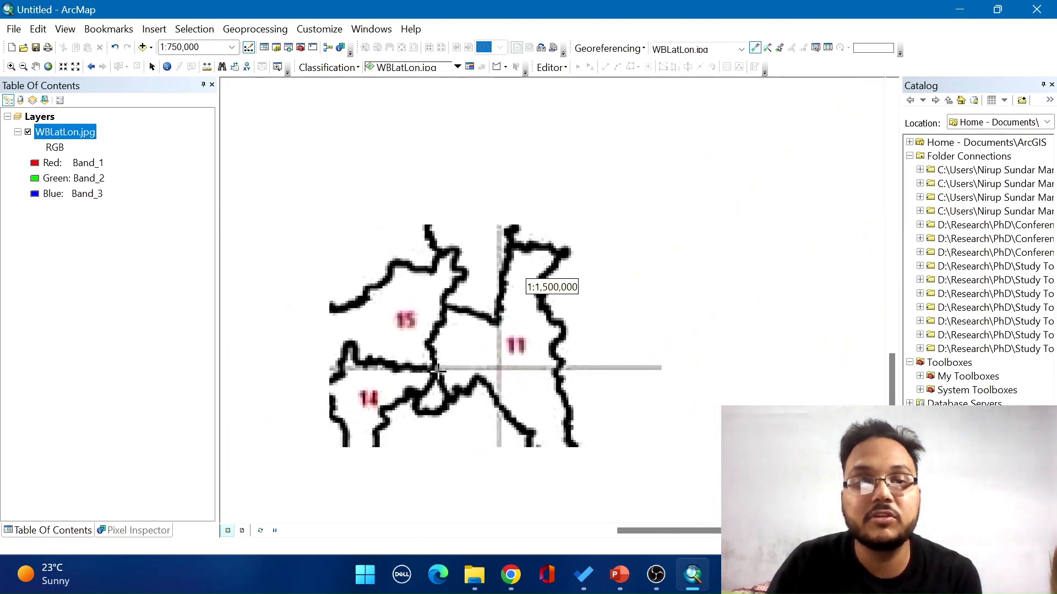
scroll(429, 361, up, 4)
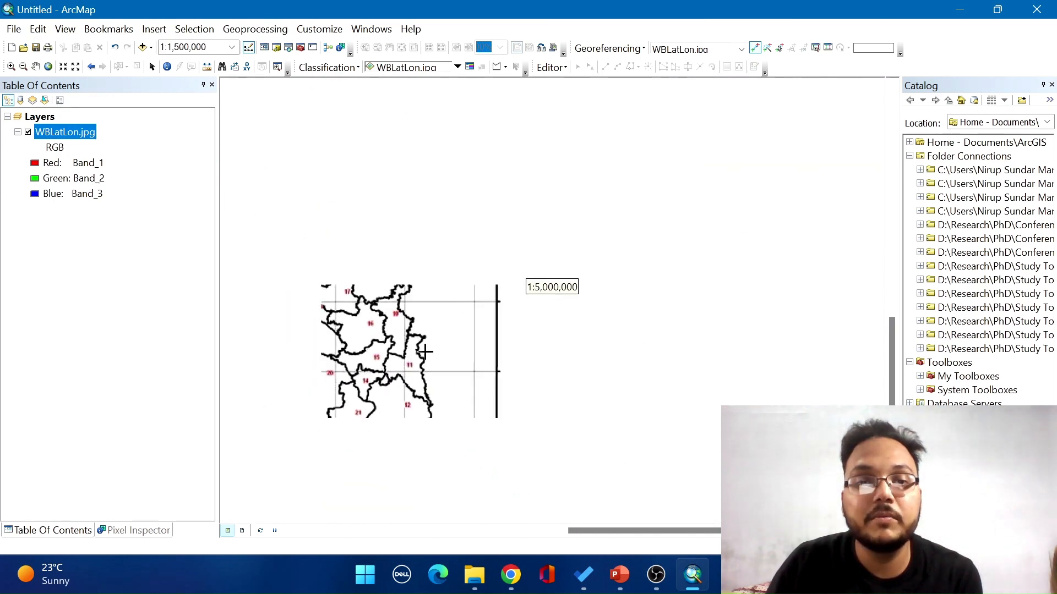
scroll(644, 223, up, 2)
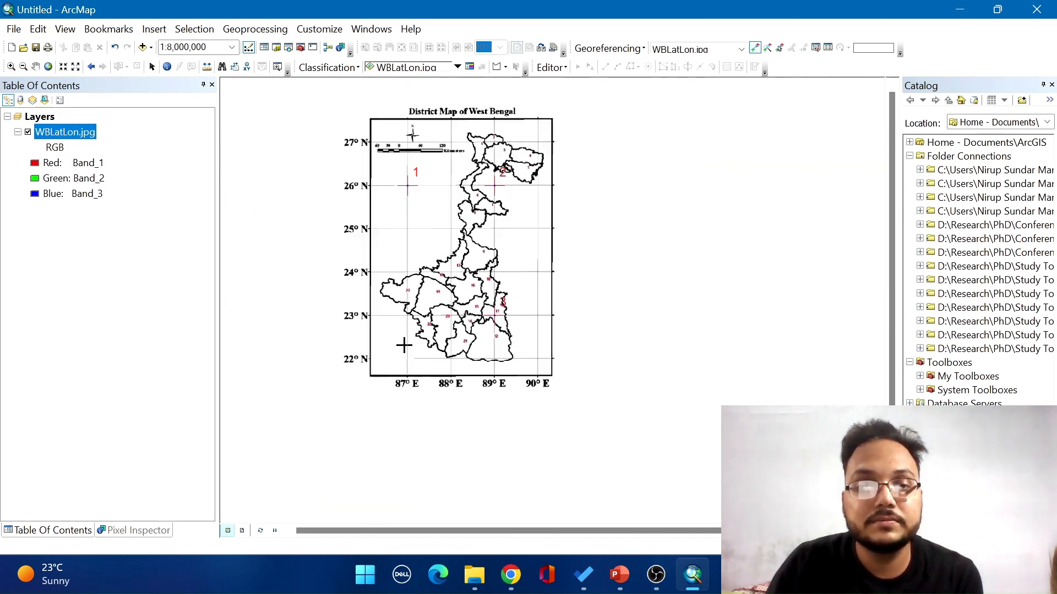
scroll(401, 342, down, 3)
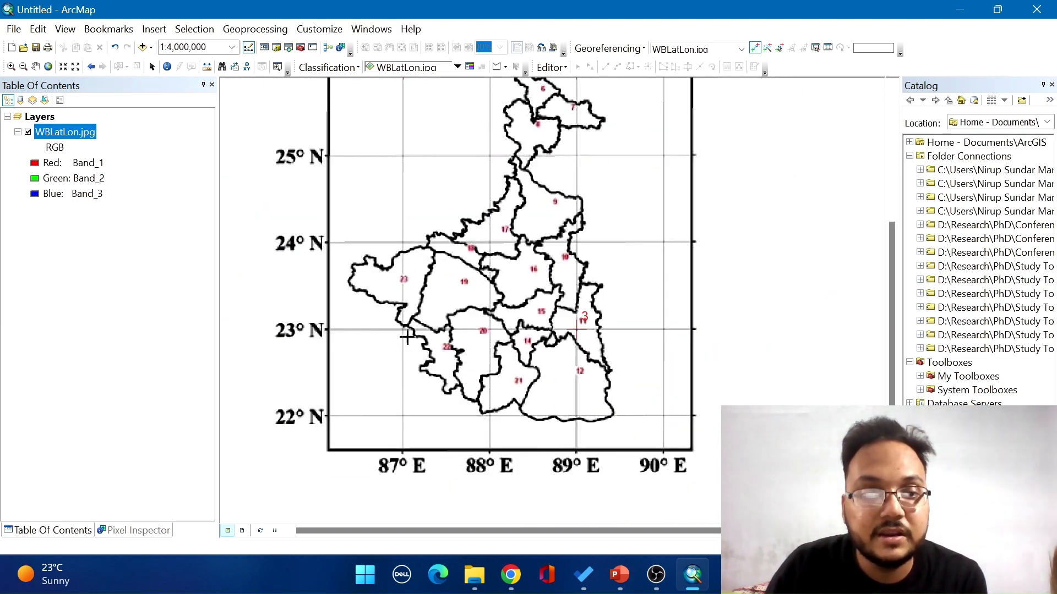
scroll(403, 331, down, 10)
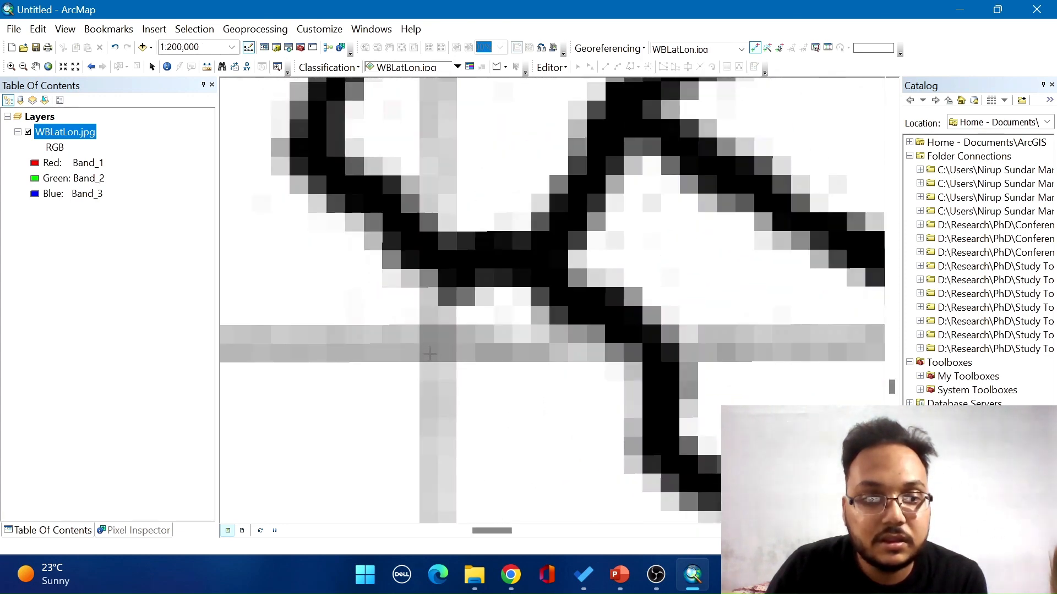
scroll(434, 349, down, 3)
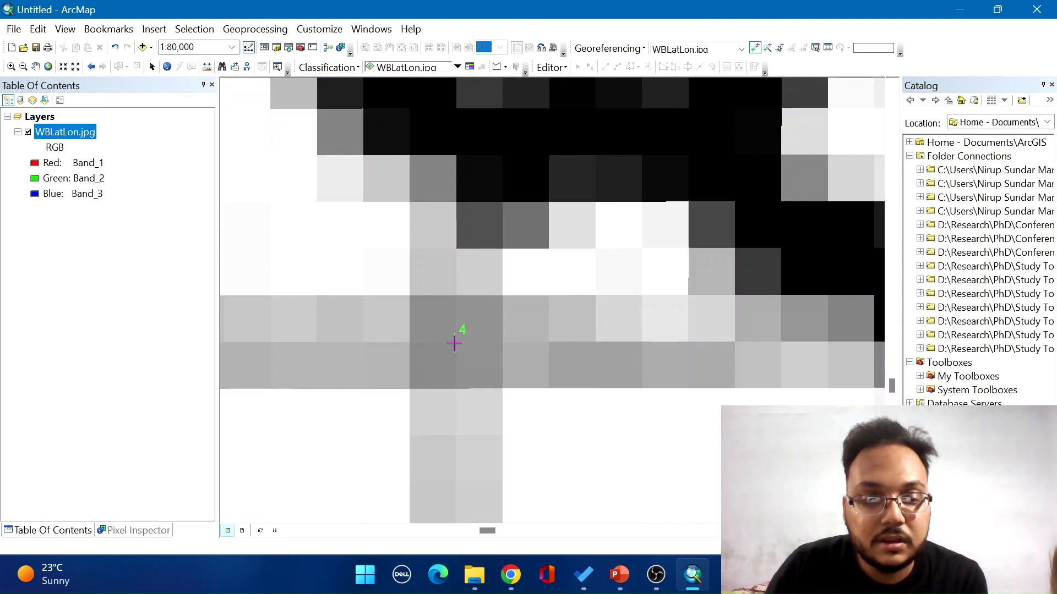
Step: Set the fourth control point's map coordinates to X 87 and Y 23
right_click(464, 336)
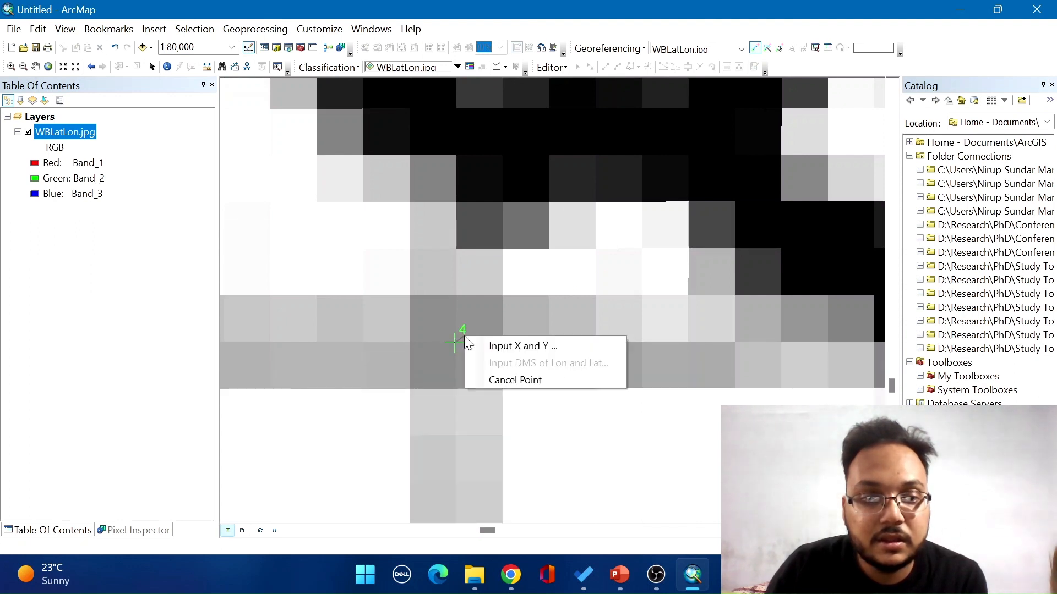
click(504, 347)
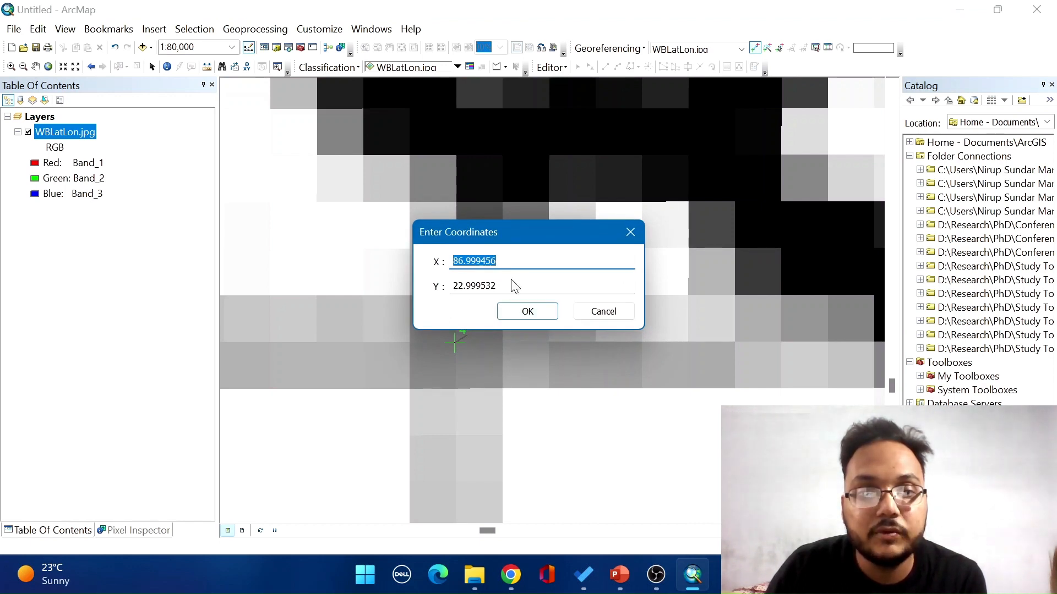
drag(500, 261, 441, 268)
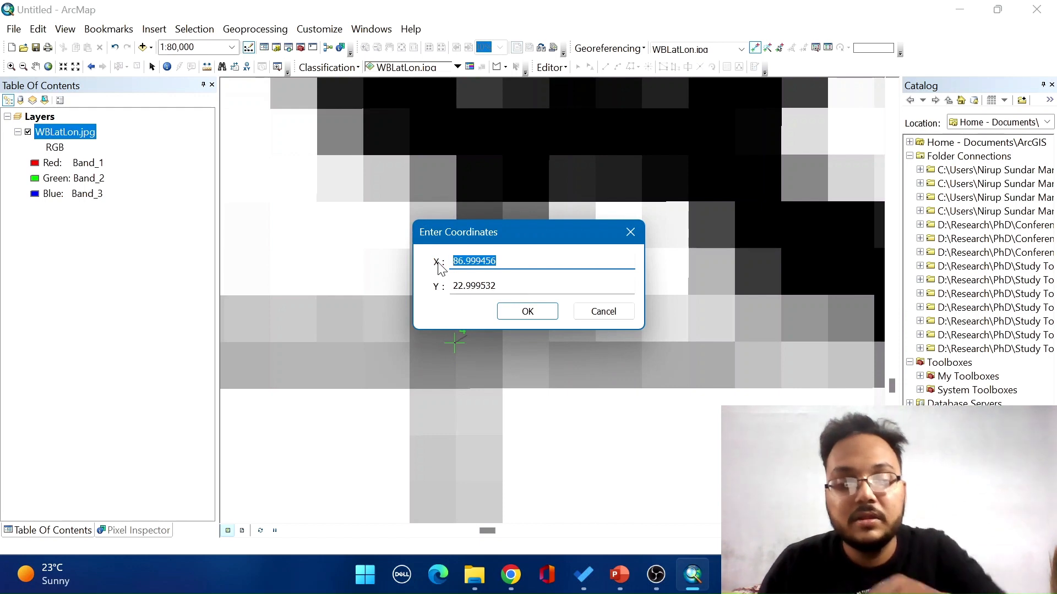
text(87)
drag(510, 284, 429, 287)
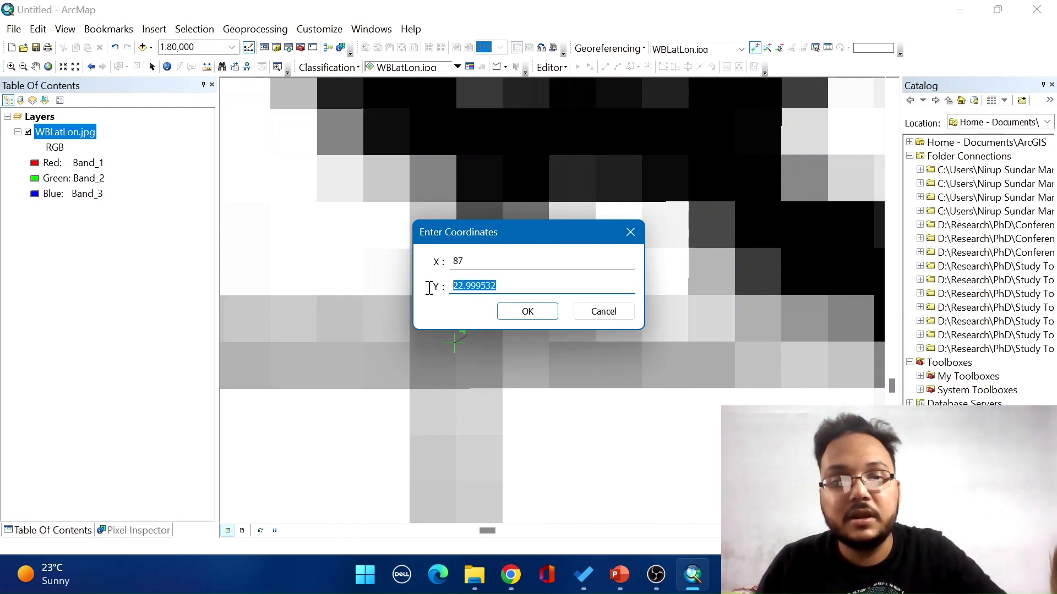
text(23)
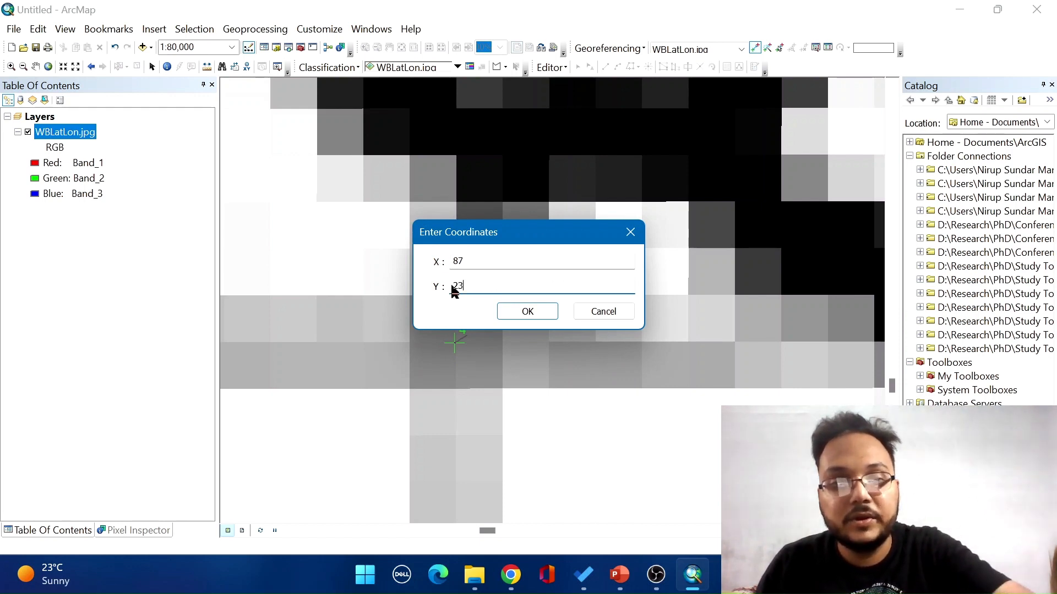
click(527, 312)
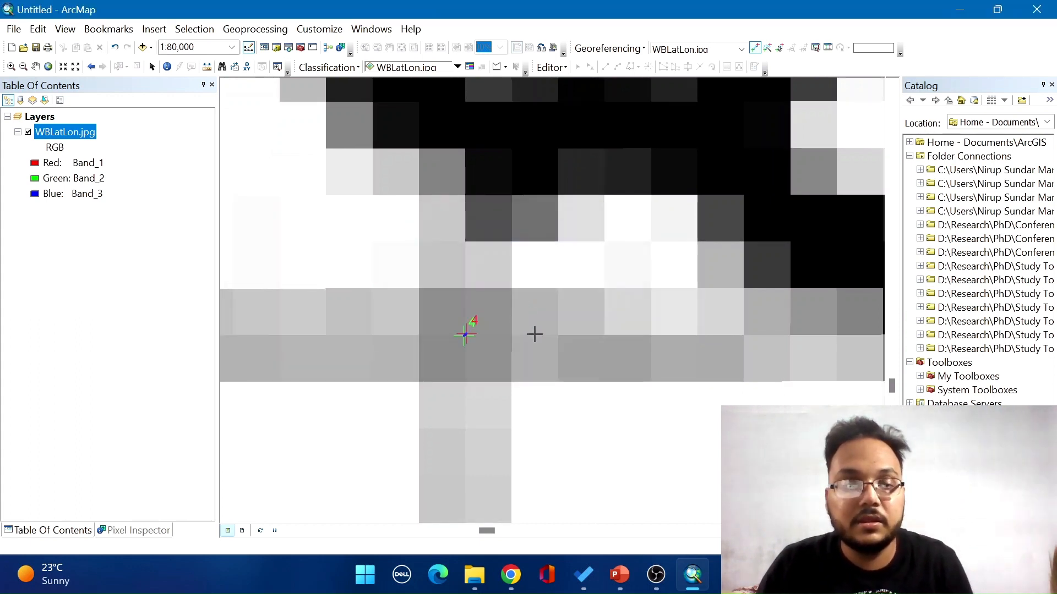
Step: Mark the fifth control point on the grid intersection of 24° N and 88° E
scroll(561, 349, up, 4)
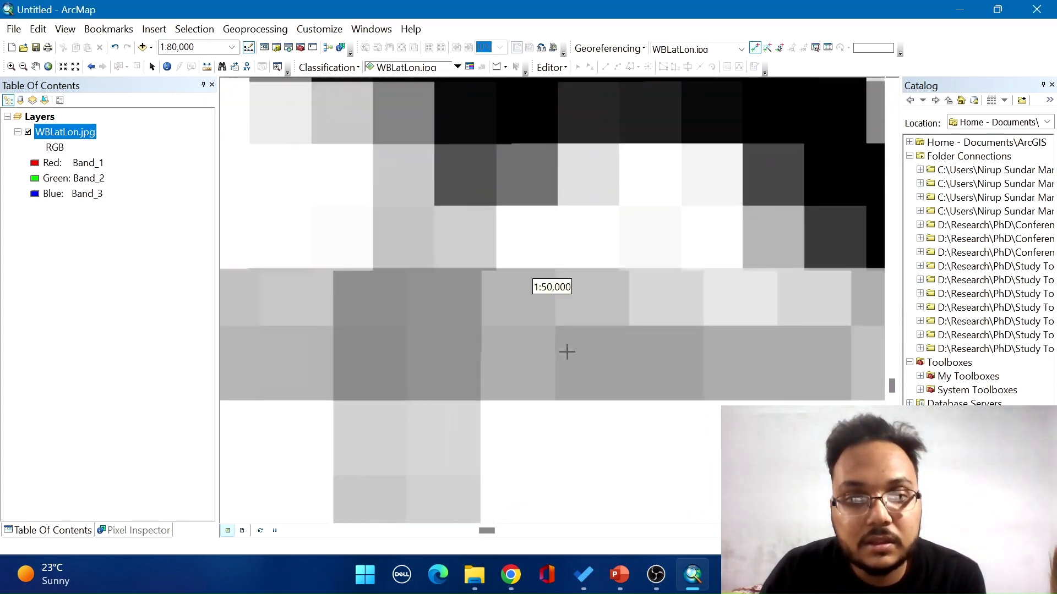
scroll(567, 351, up, 6)
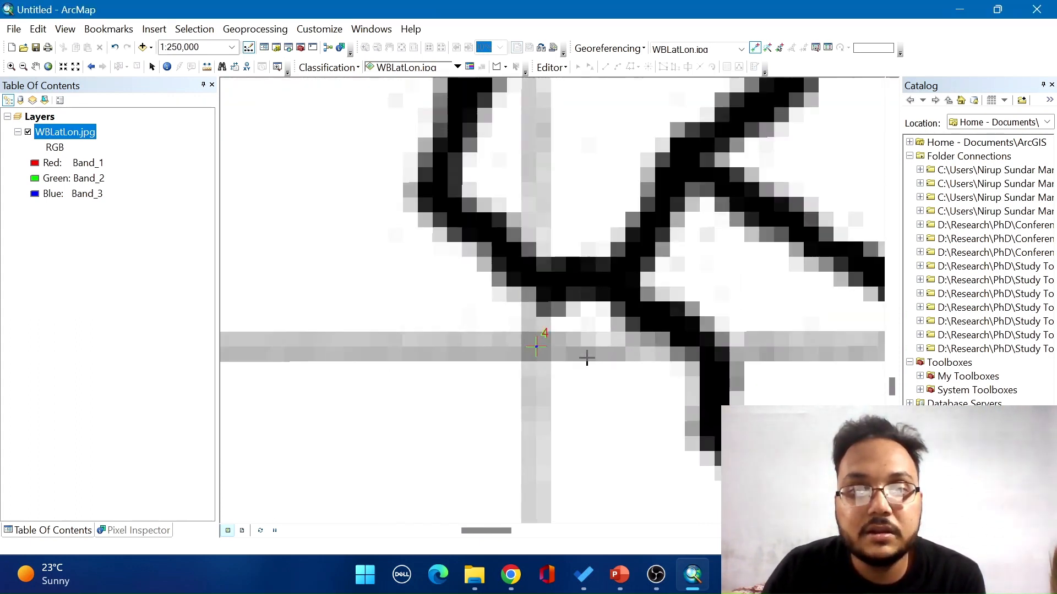
scroll(586, 358, up, 4)
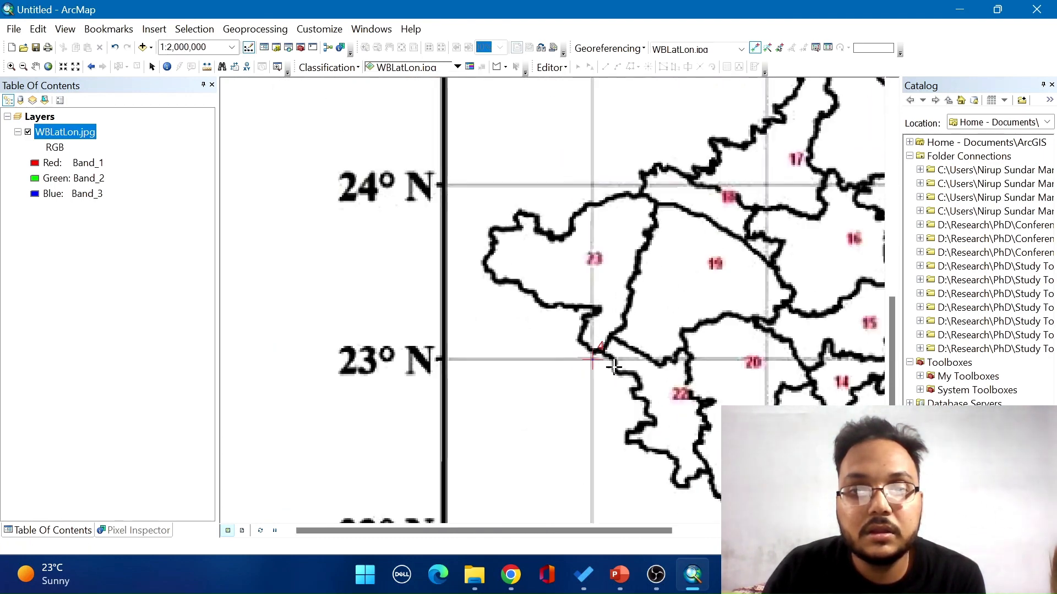
scroll(537, 368, up, 4)
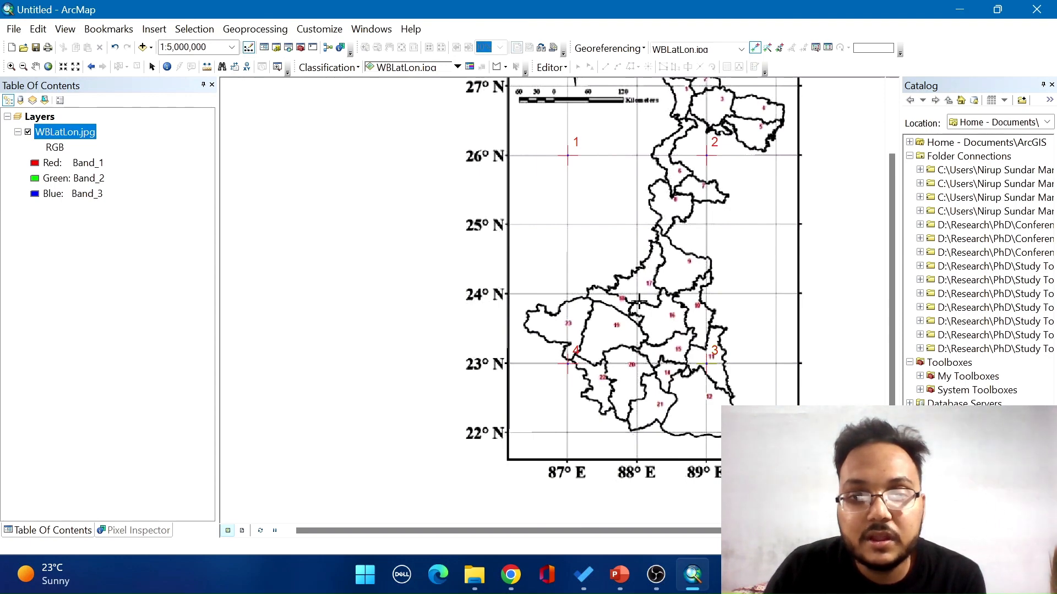
scroll(639, 303, up, 2)
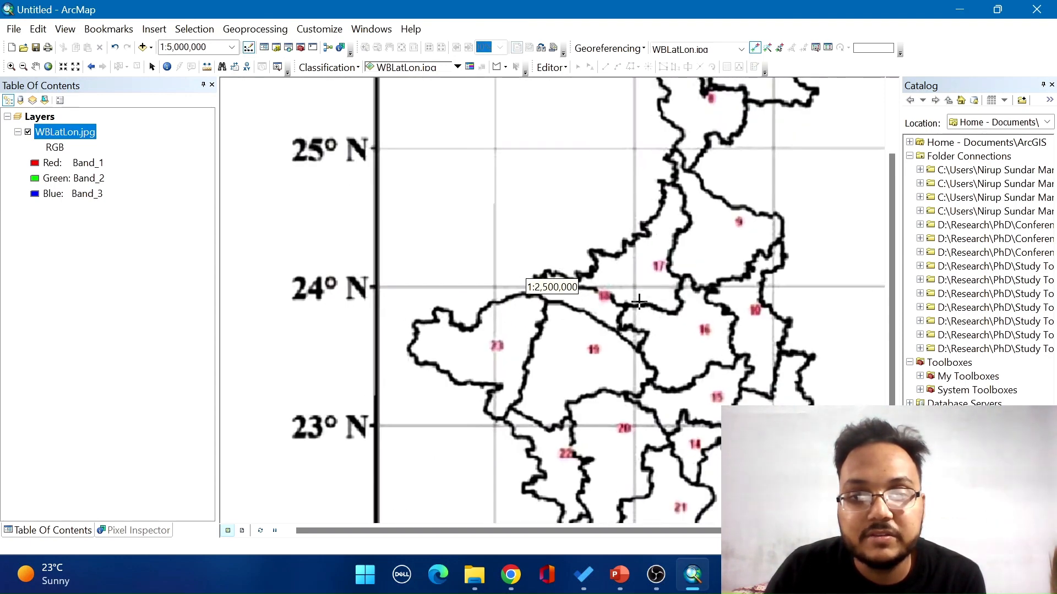
scroll(638, 301, down, 1)
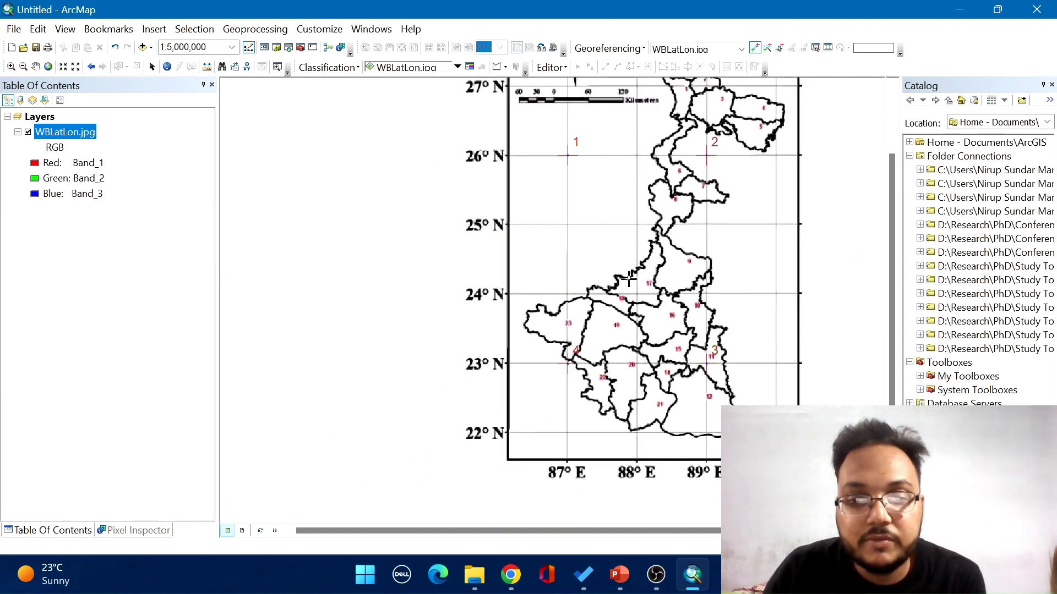
scroll(637, 306, up, 6)
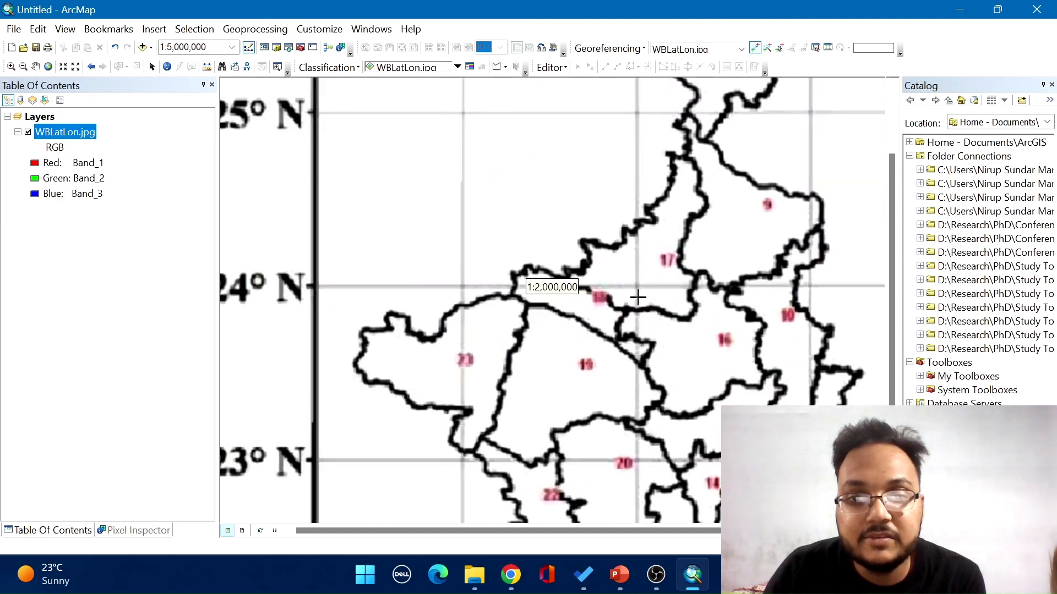
scroll(638, 290, up, 5)
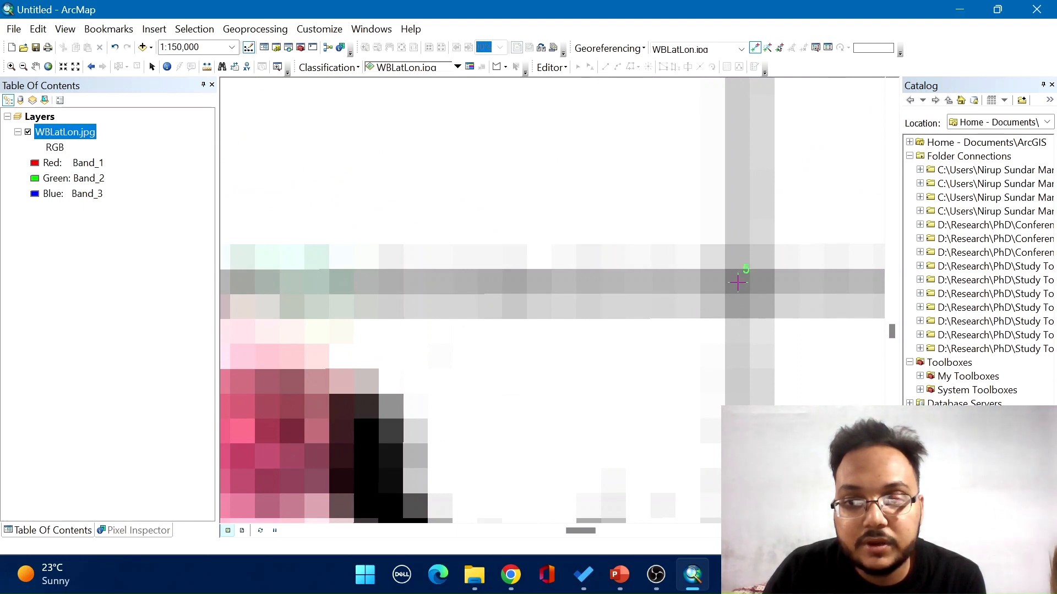
Step: Set the fifth control point's map coordinates to X 88 and Y 24
right_click(737, 282)
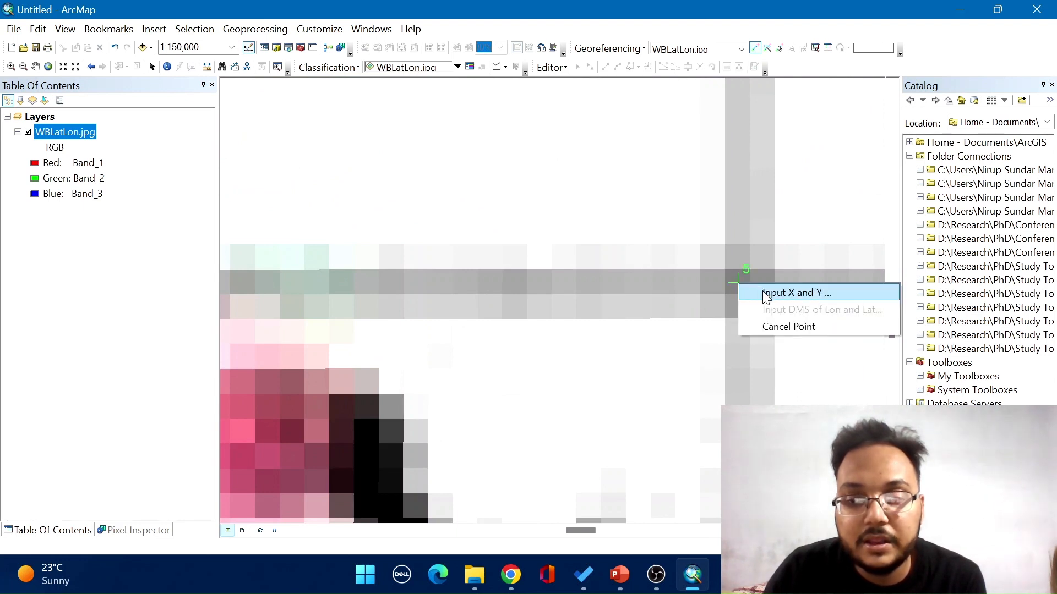
click(752, 291)
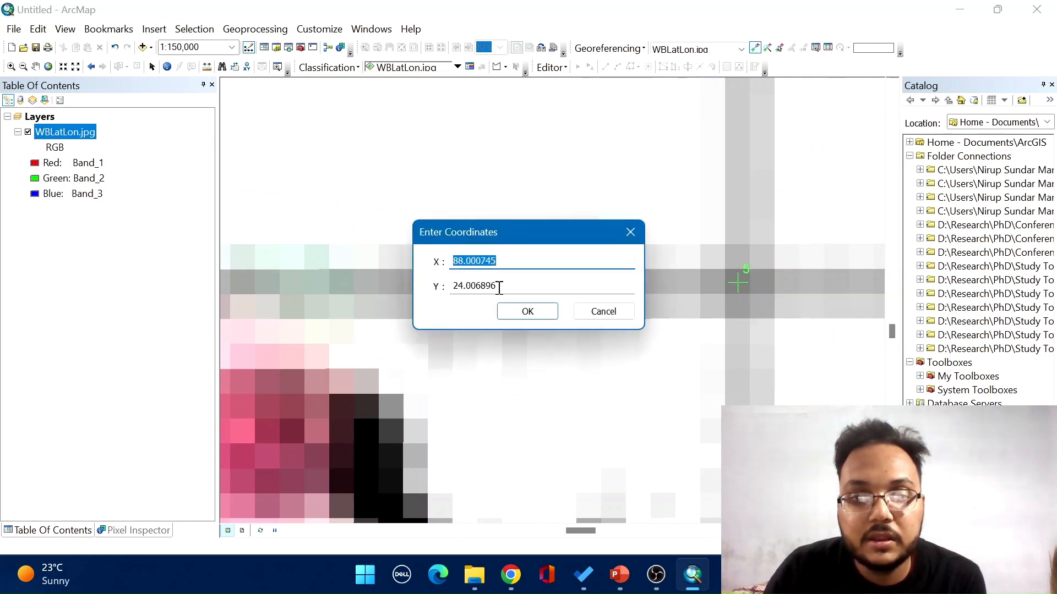
drag(499, 287, 454, 288)
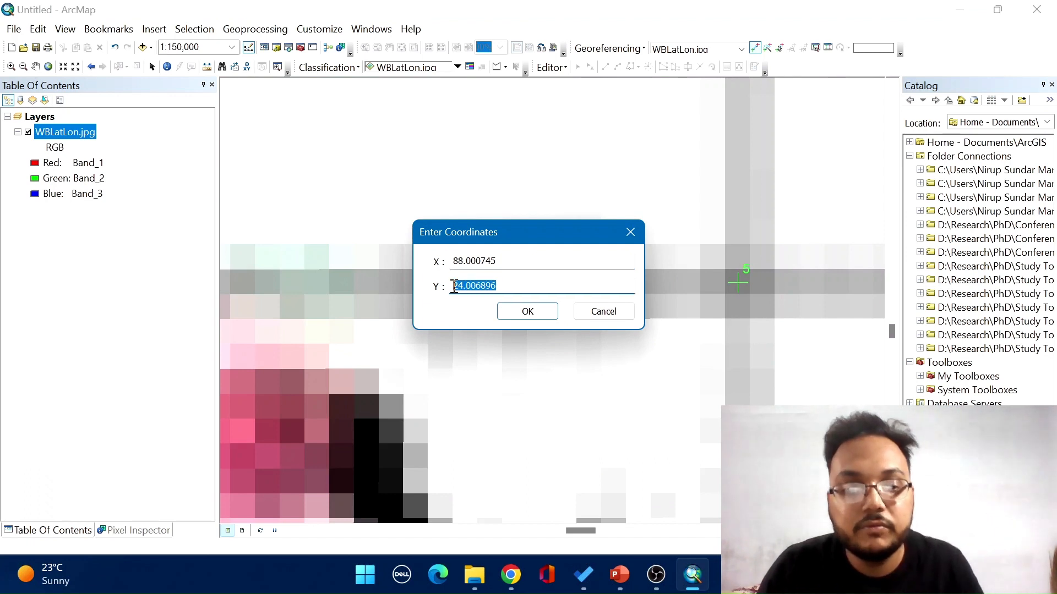
text(24)
drag(500, 260, 420, 258)
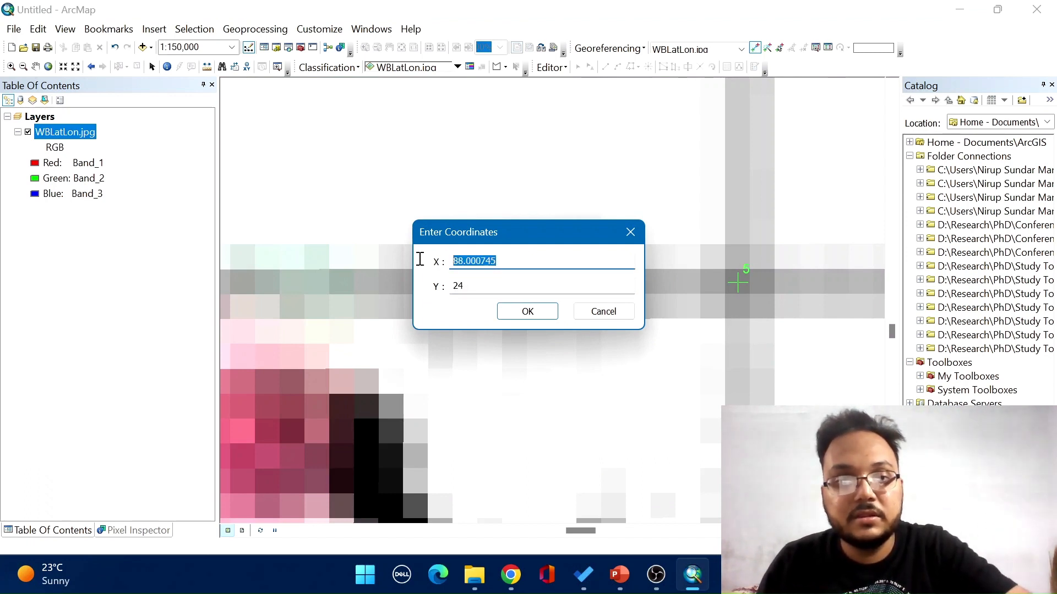
text(88)
click(524, 311)
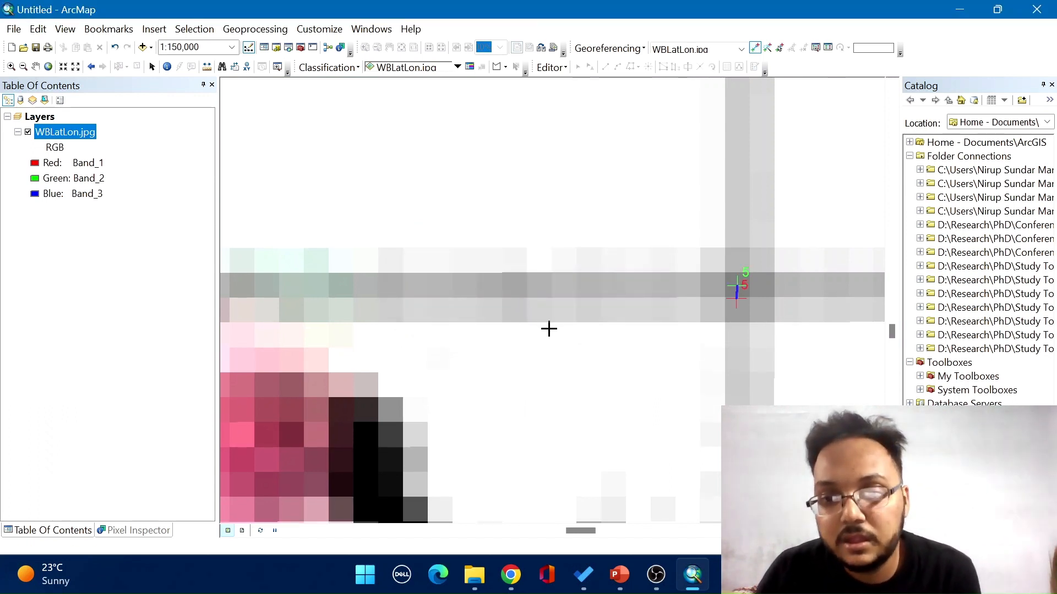
Step: Mark the sixth control point on the grid intersection of 25° N and 88° E
scroll(548, 329, up, 6)
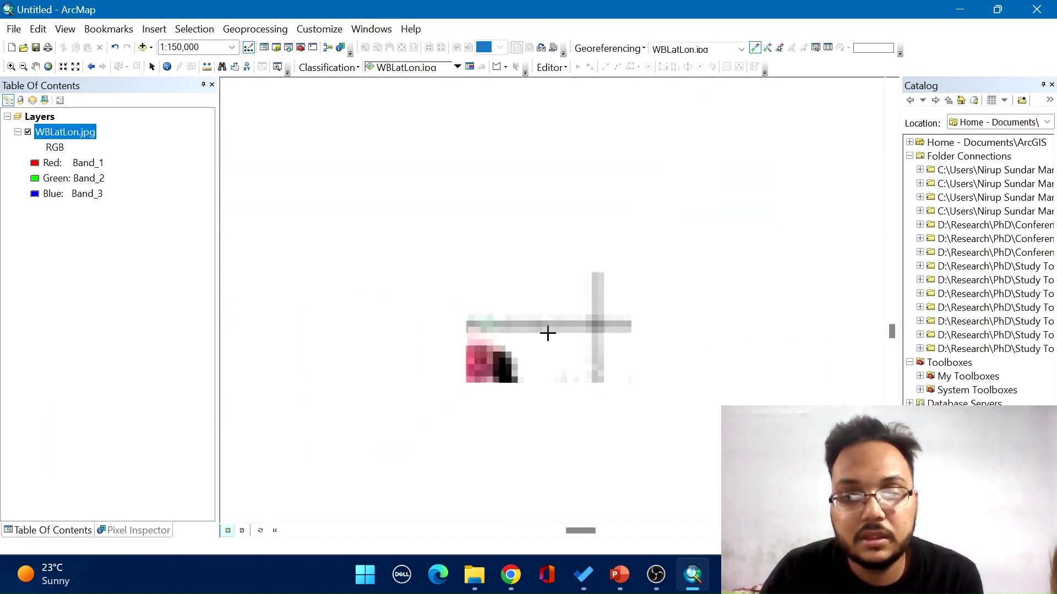
scroll(547, 332, up, 3)
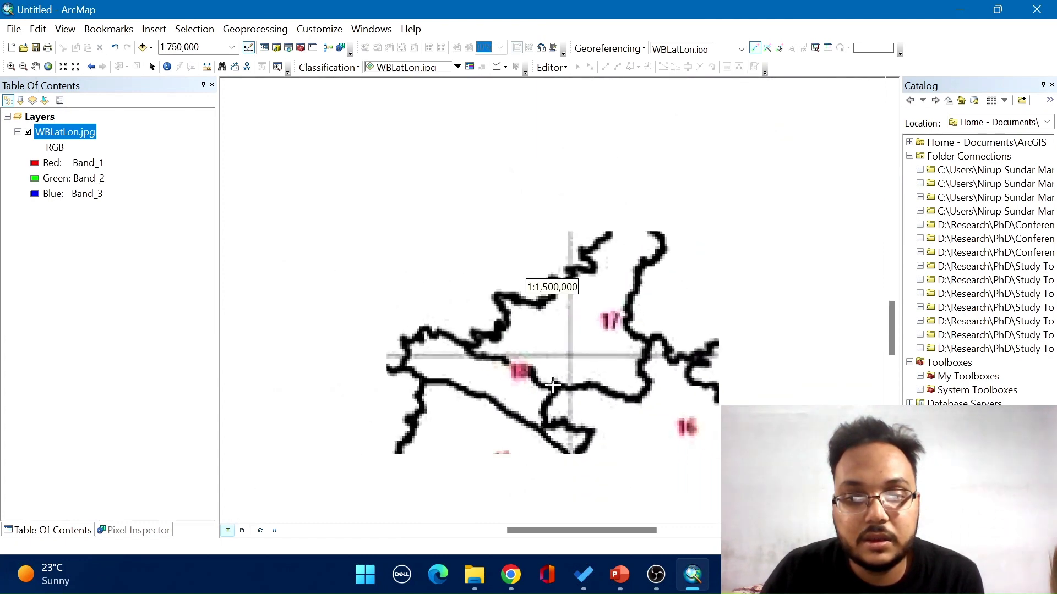
scroll(552, 386, up, 2)
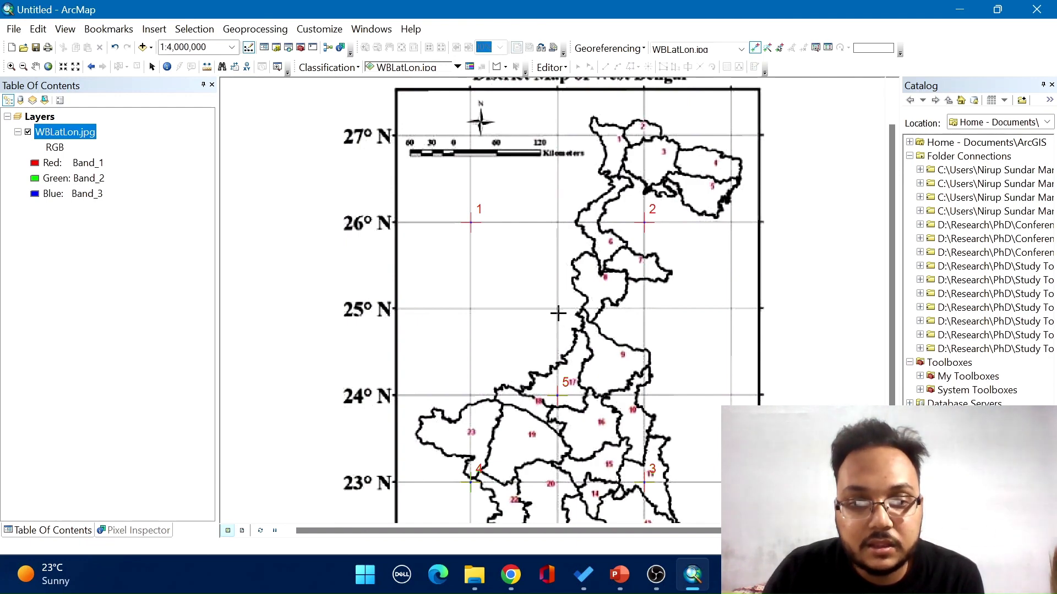
scroll(557, 309, up, 1)
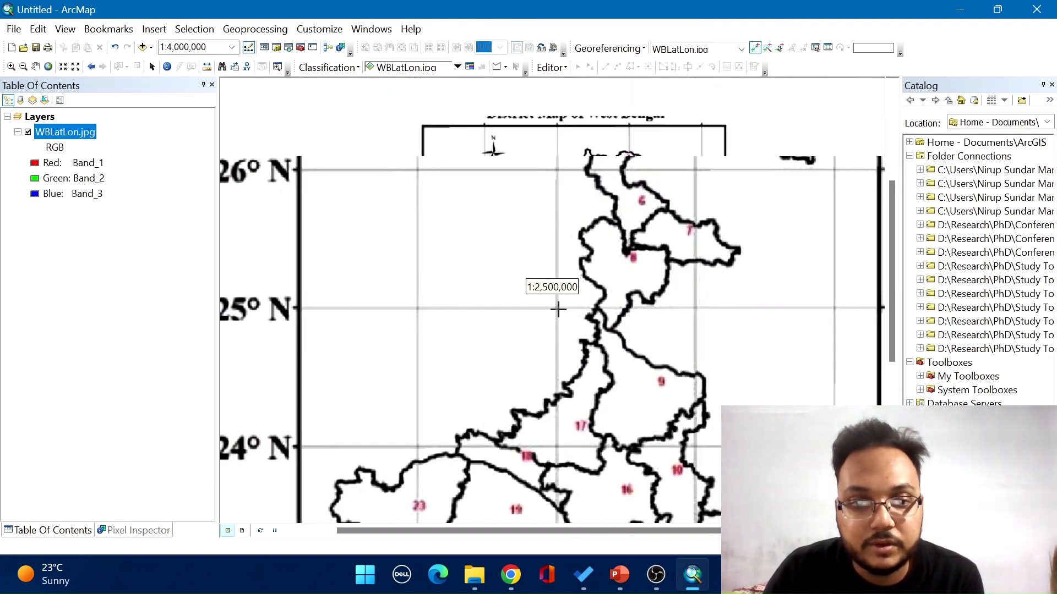
scroll(557, 310, up, 3)
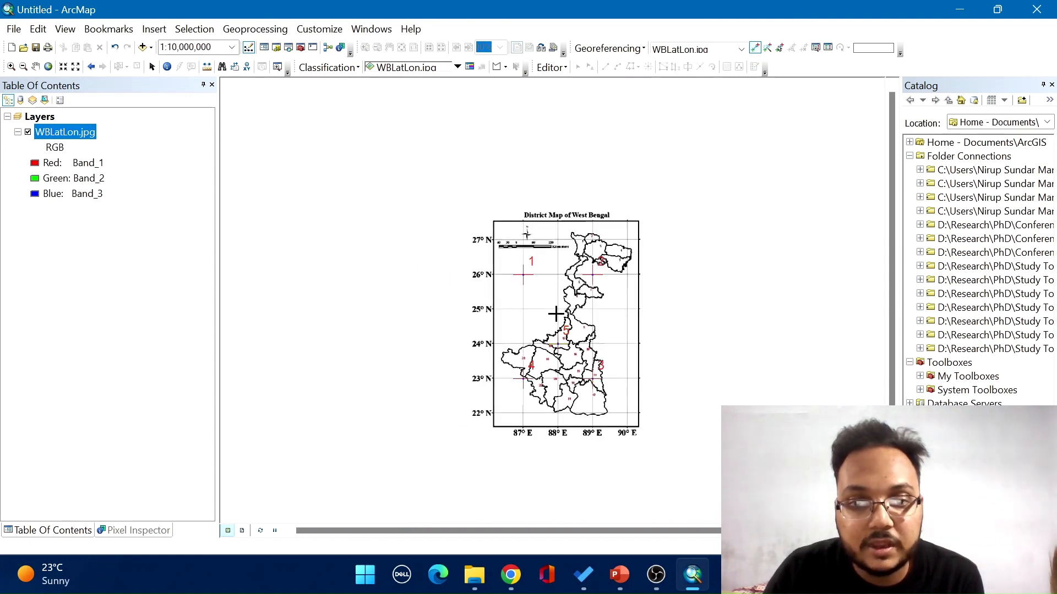
scroll(555, 314, down, 8)
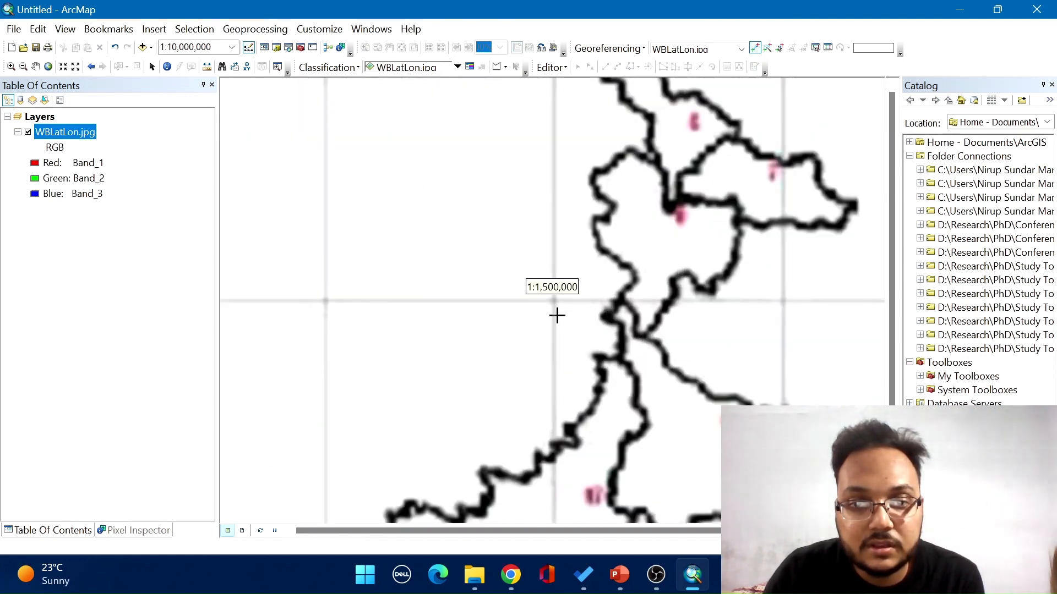
scroll(557, 315, down, 4)
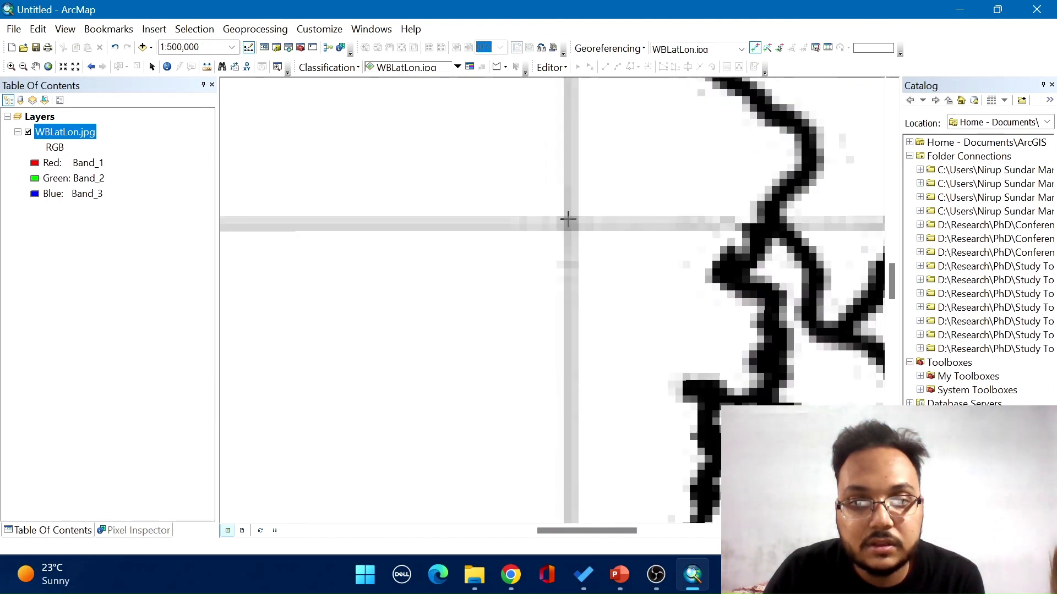
scroll(569, 225, down, 3)
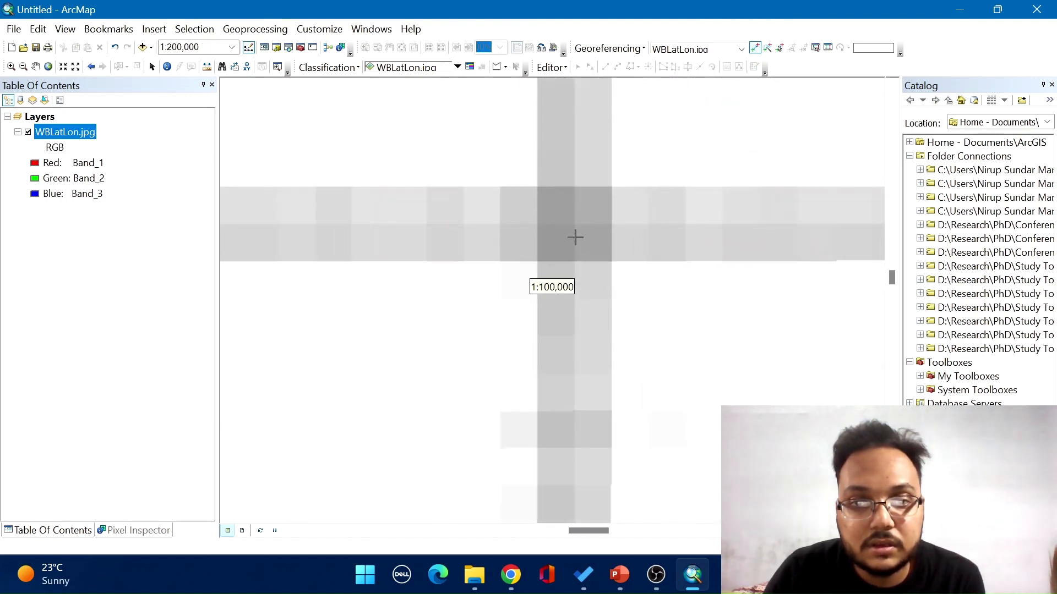
scroll(574, 233, down, 2)
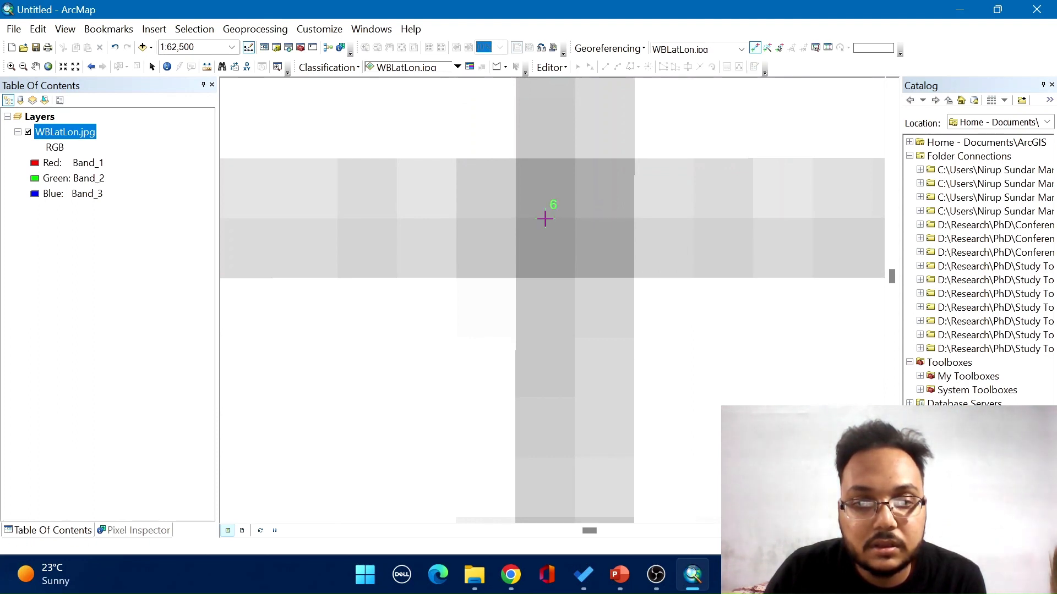
Step: Set the sixth control point's map coordinates to X 88 and Y 25
right_click(544, 218)
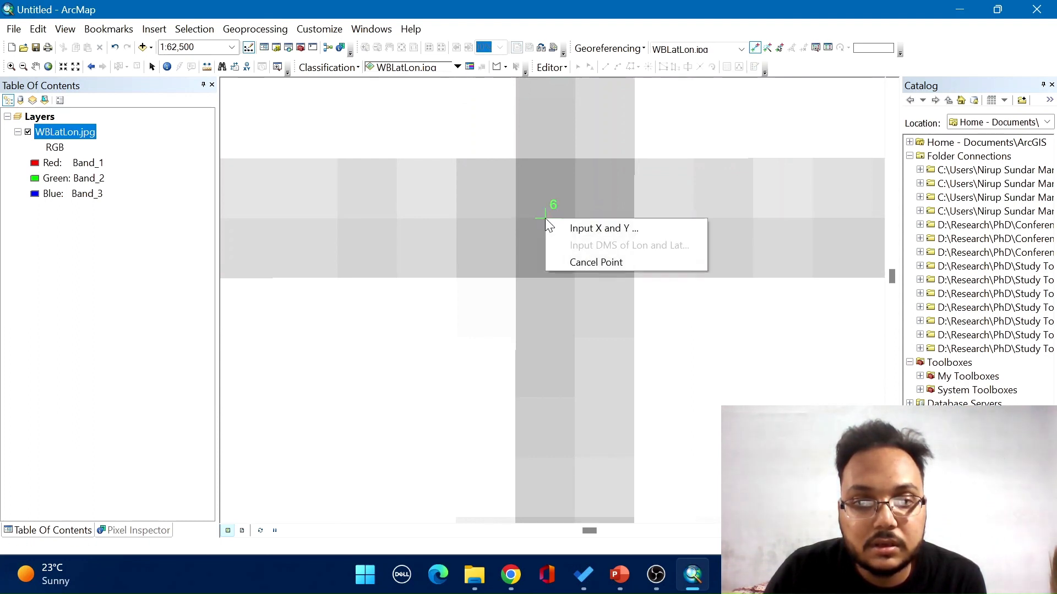
click(607, 229)
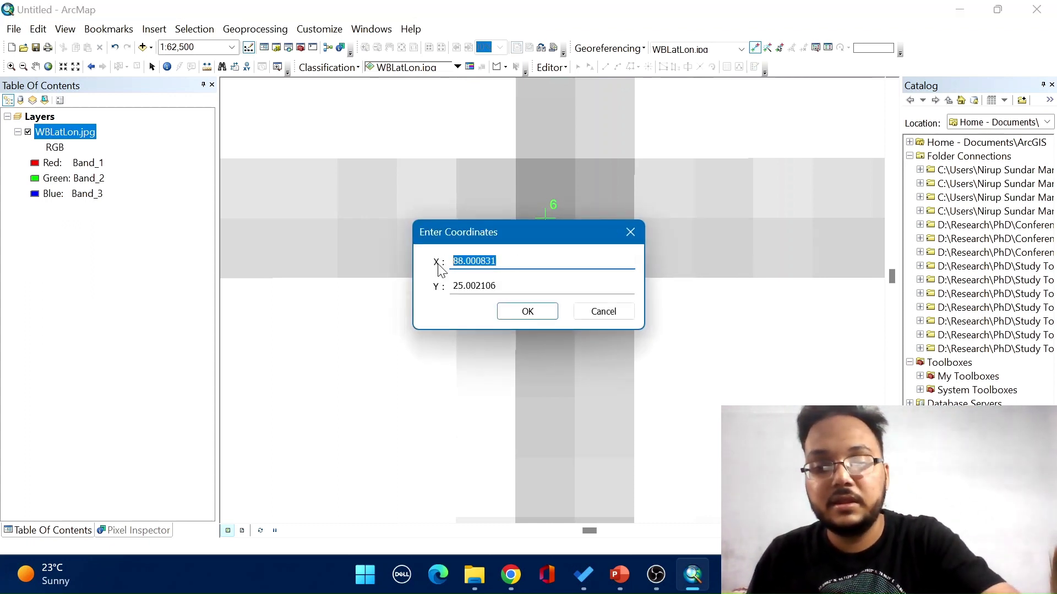
text(88)
key(Tab)
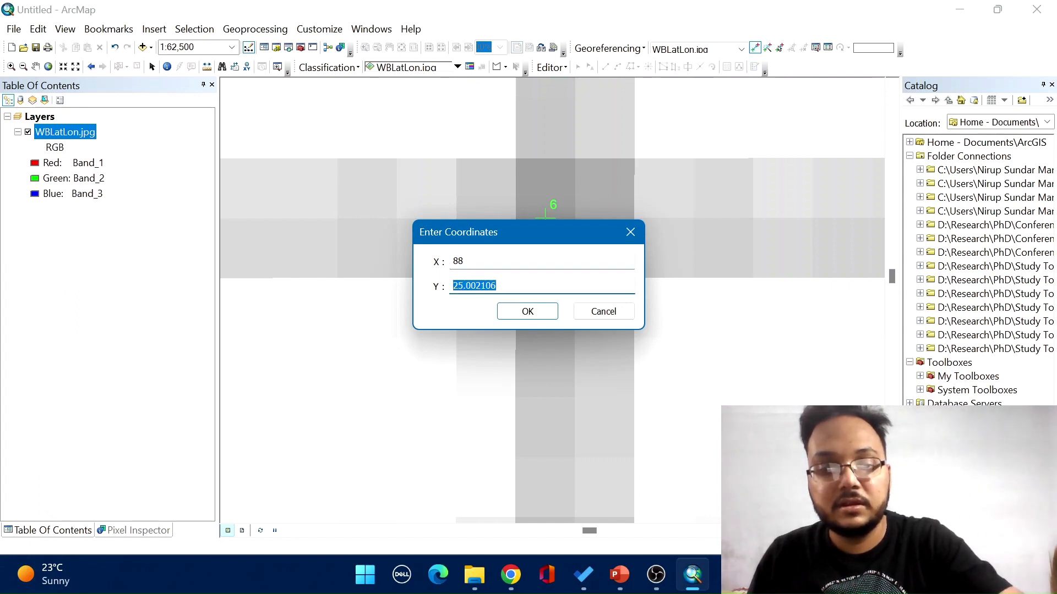
text(25)
click(541, 315)
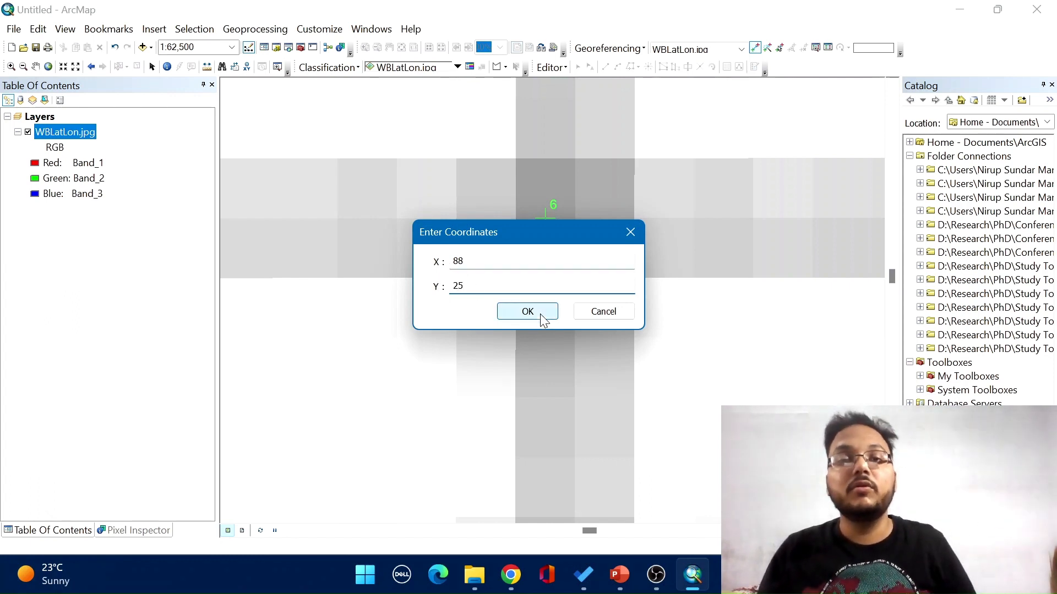
Step: Examine the whole district map and the distribution of its six control points
scroll(539, 314, up, 5)
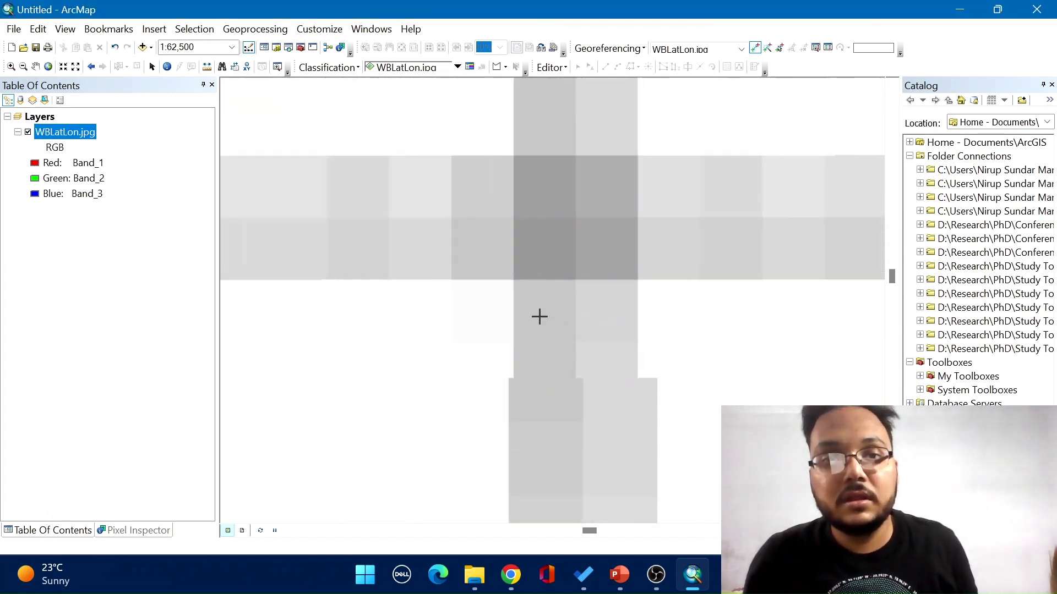
scroll(539, 316, up, 4)
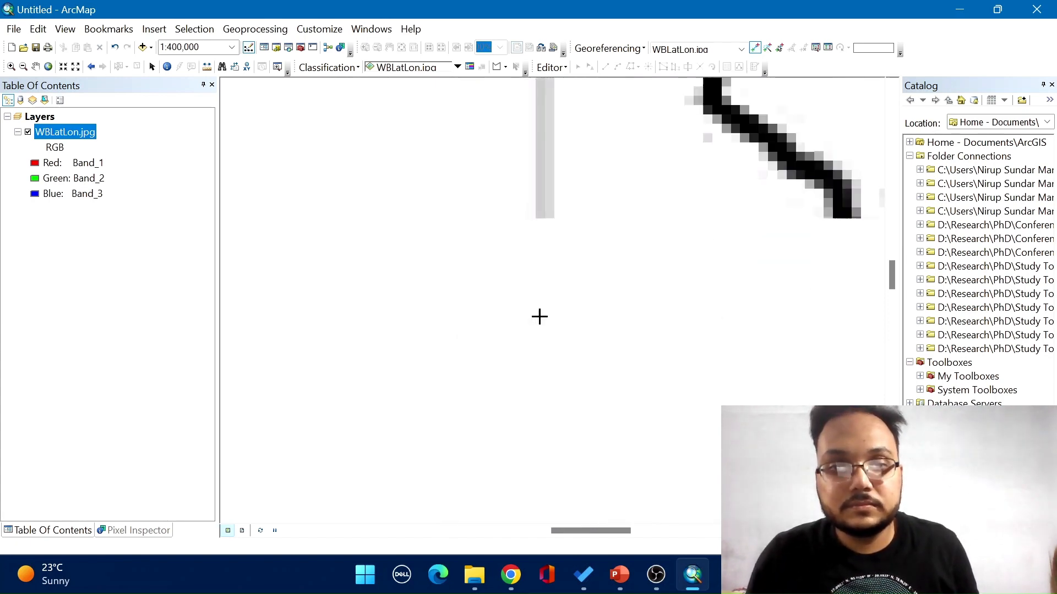
scroll(540, 317, up, 2)
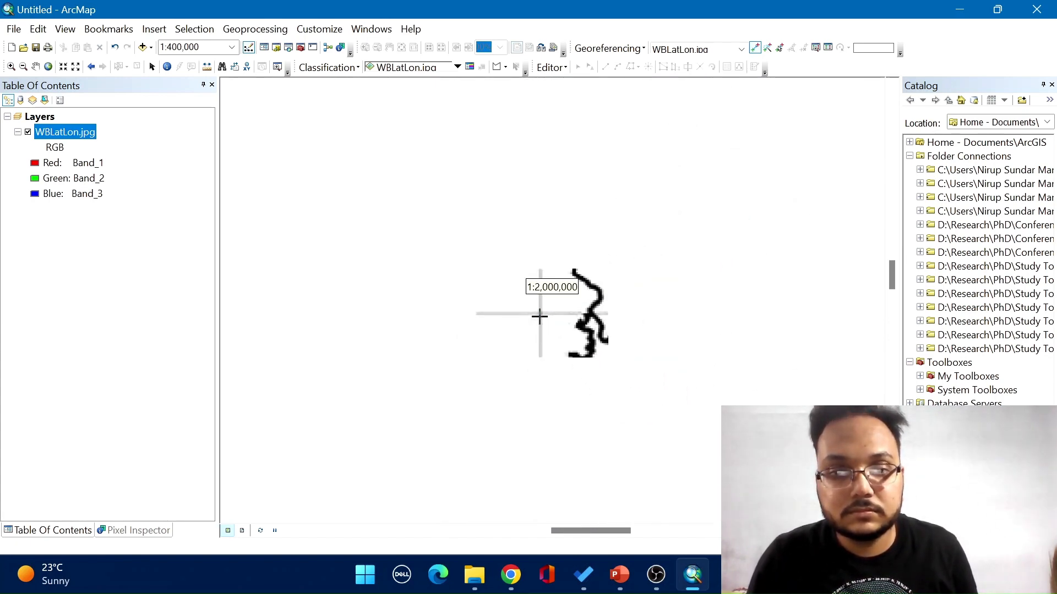
scroll(539, 317, up, 3)
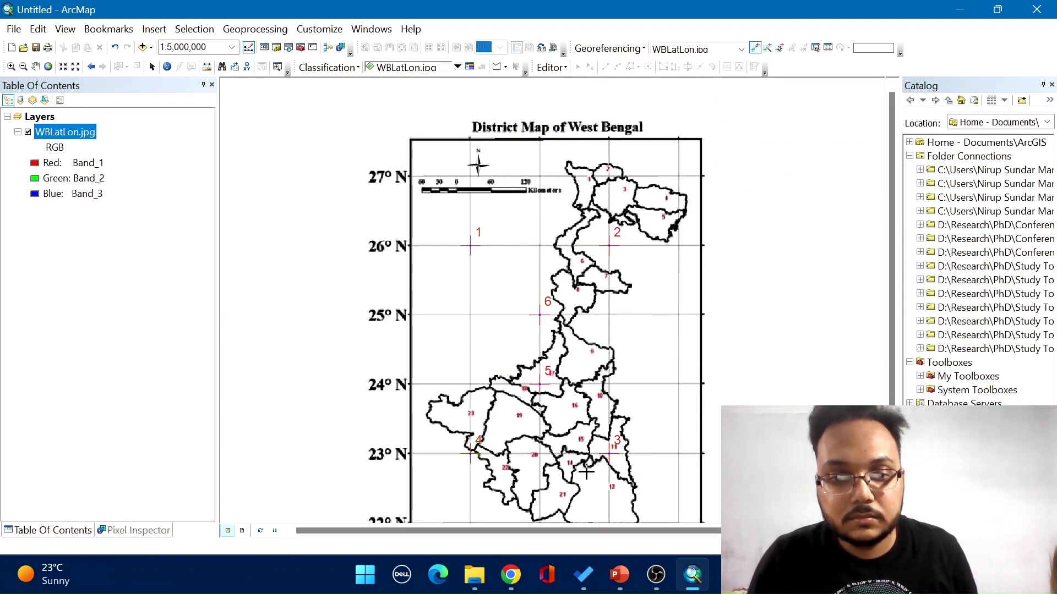
scroll(574, 459, up, 1)
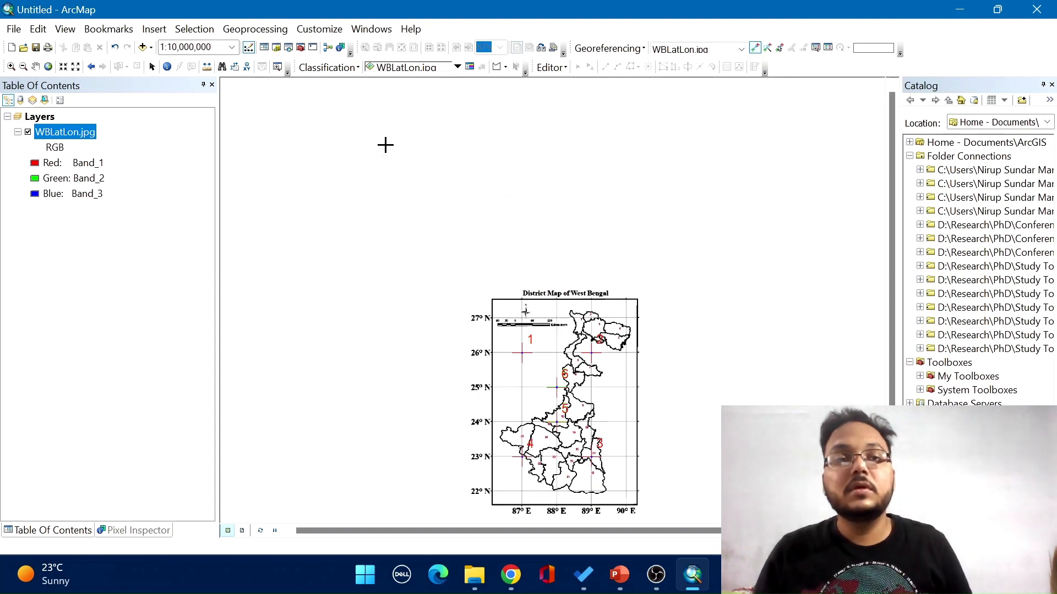
scroll(386, 145, down, 1)
scroll(390, 197, up, 2)
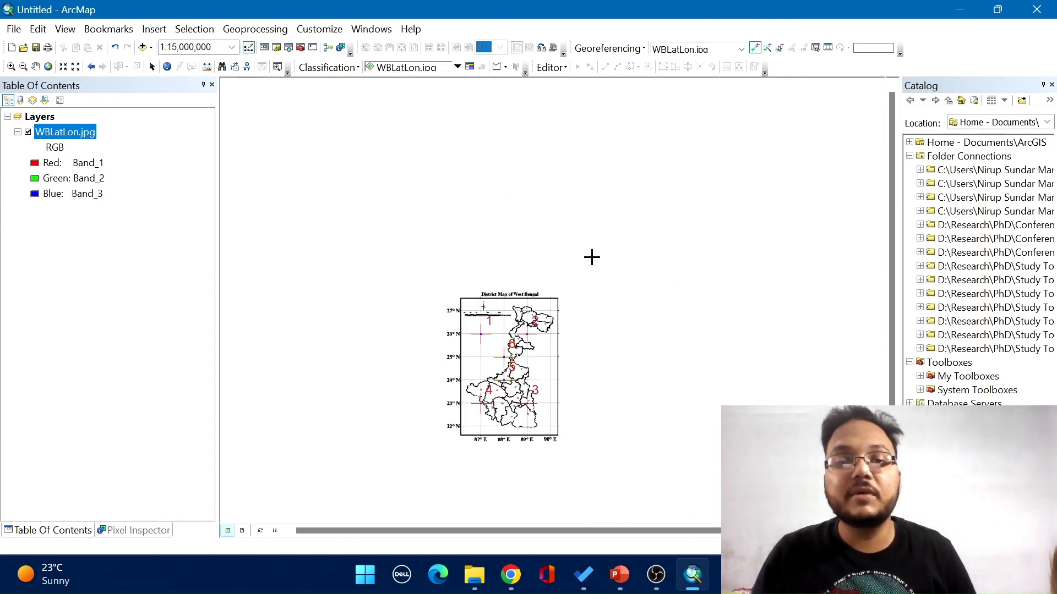
scroll(646, 242, up, 2)
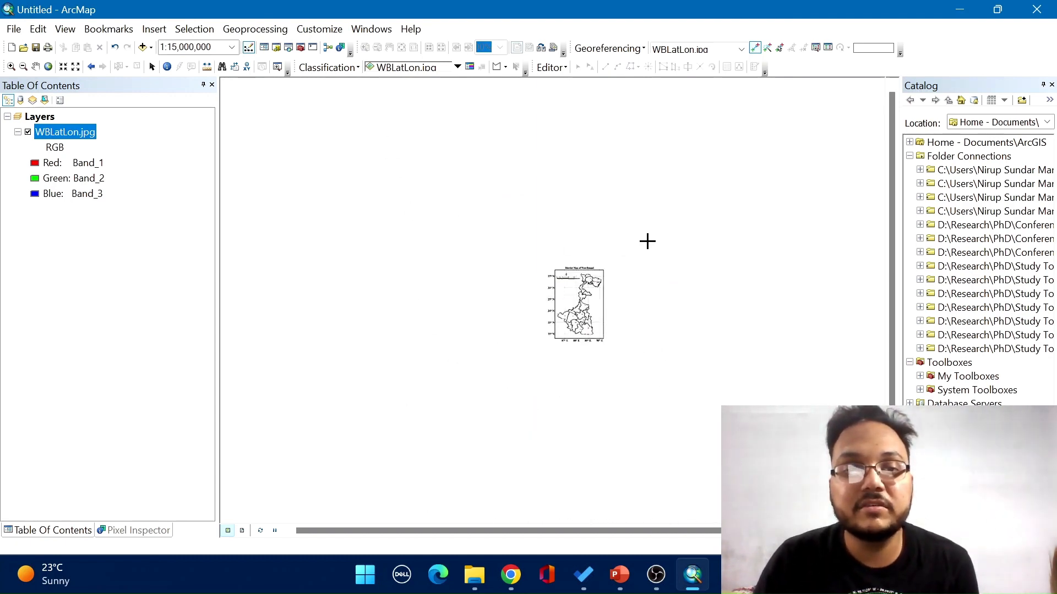
scroll(531, 275, down, 3)
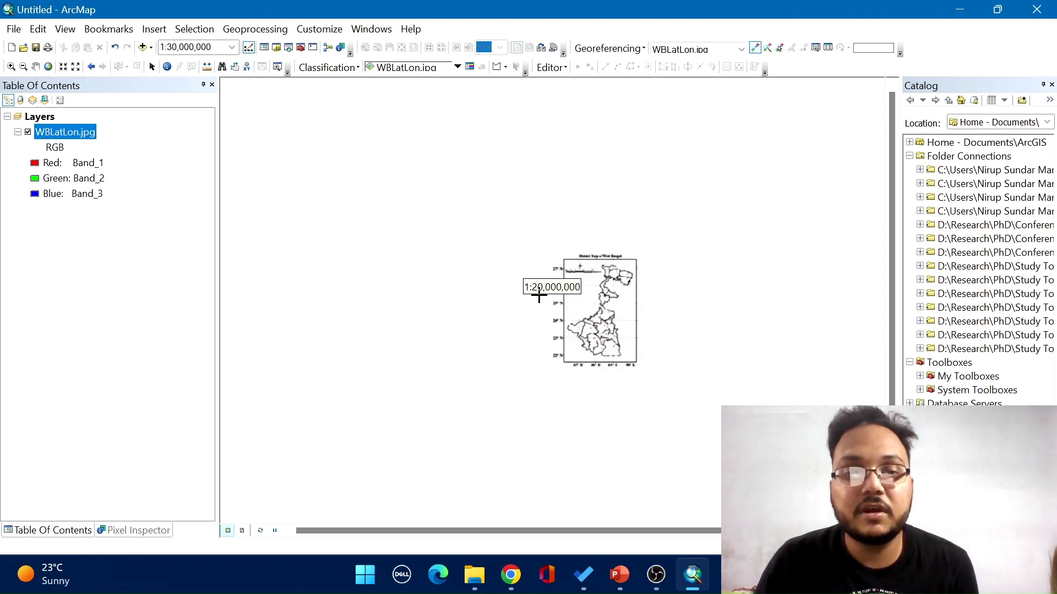
scroll(320, 451, up, 2)
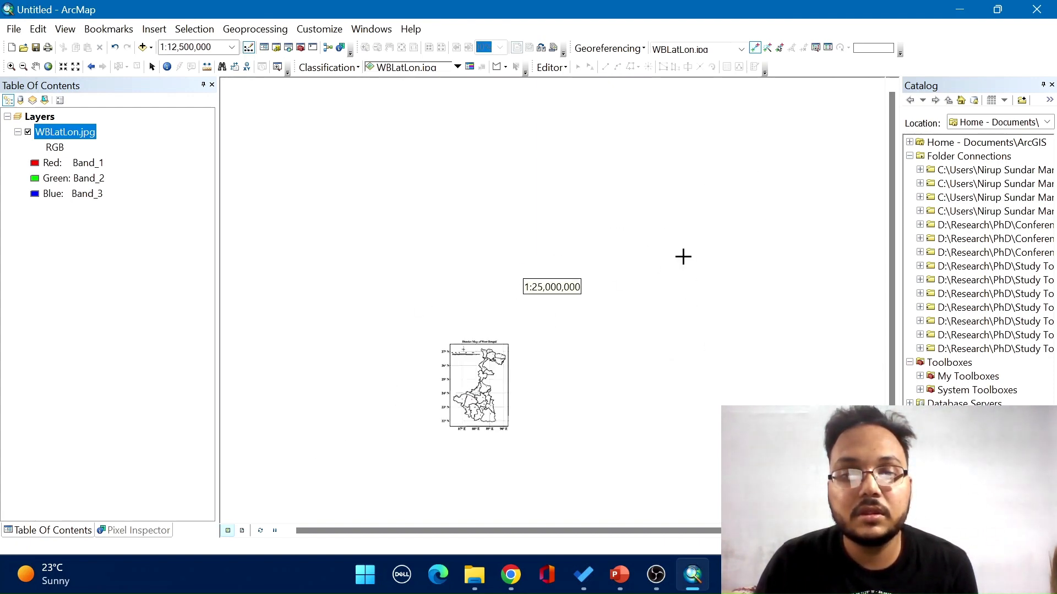
scroll(707, 246, down, 2)
scroll(311, 318, down, 1)
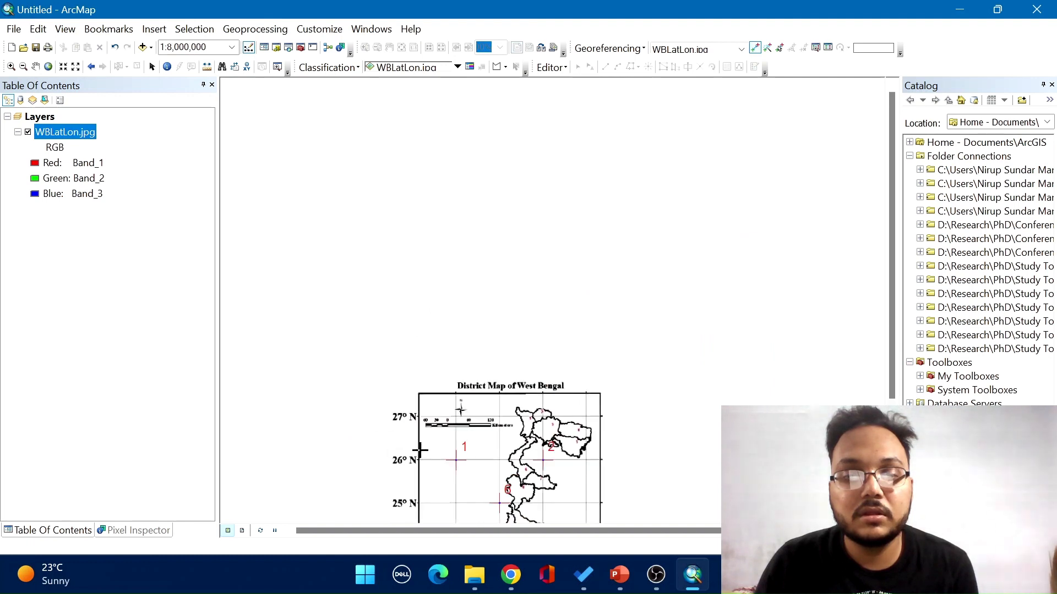
scroll(429, 305, up, 3)
scroll(429, 305, up, 2)
scroll(398, 455, down, 2)
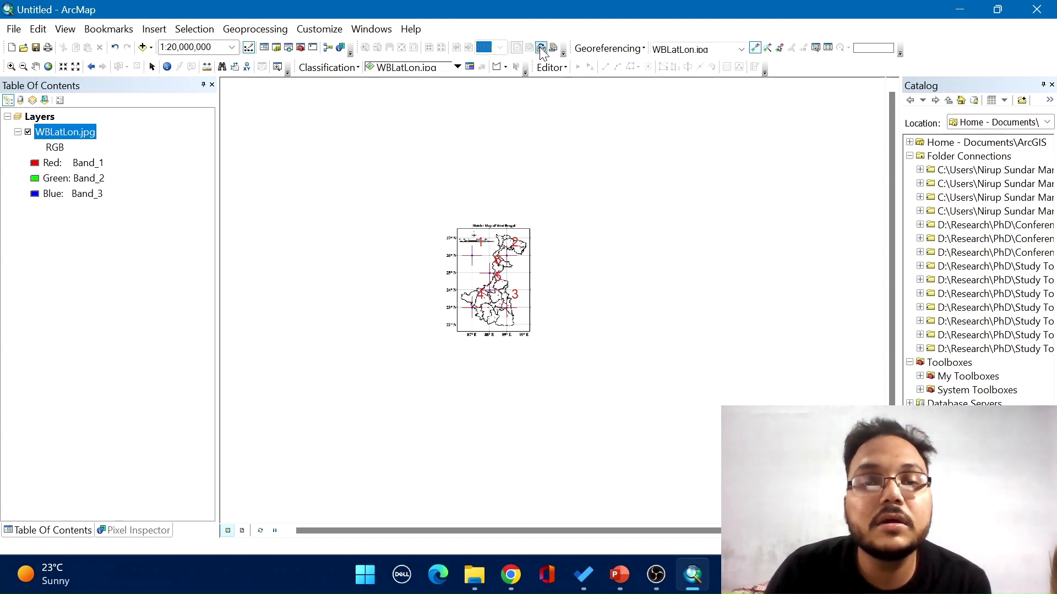
Step: Update the georeferencing to save the current warp to the WBLatLon.jpg dataset
click(644, 50)
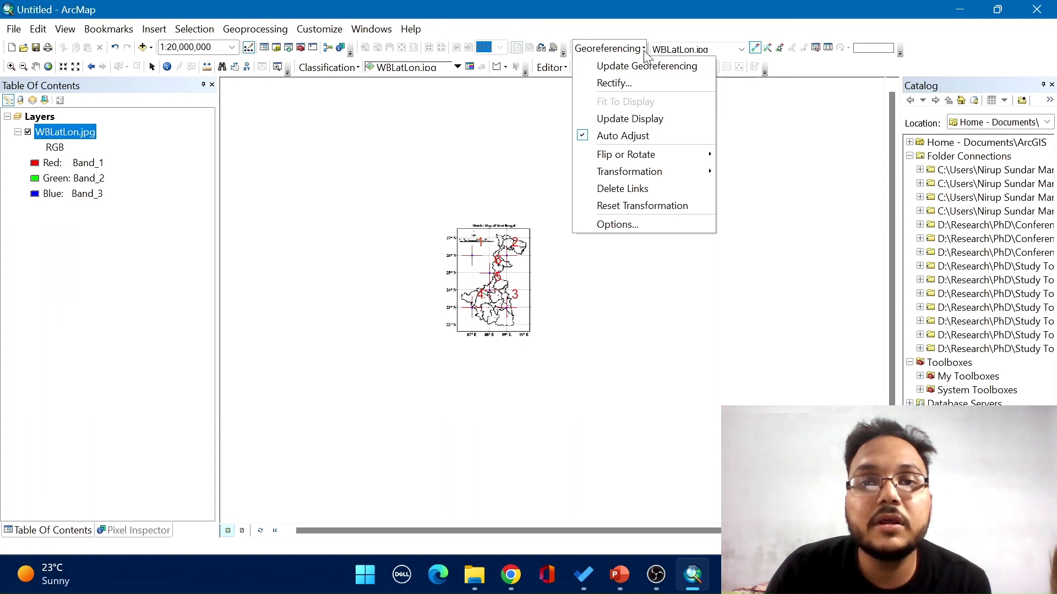
click(644, 53)
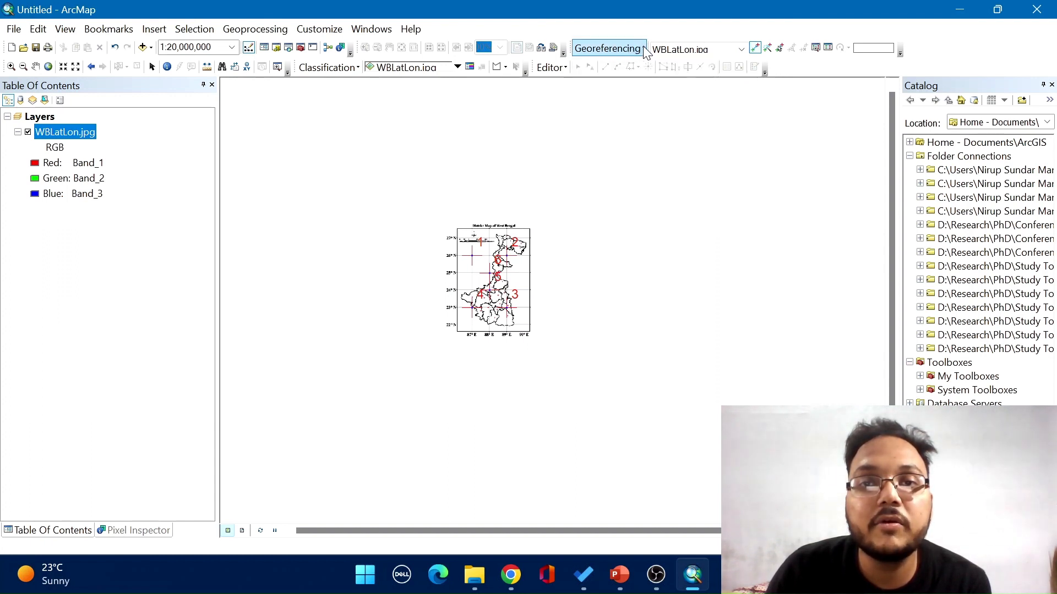
click(645, 48)
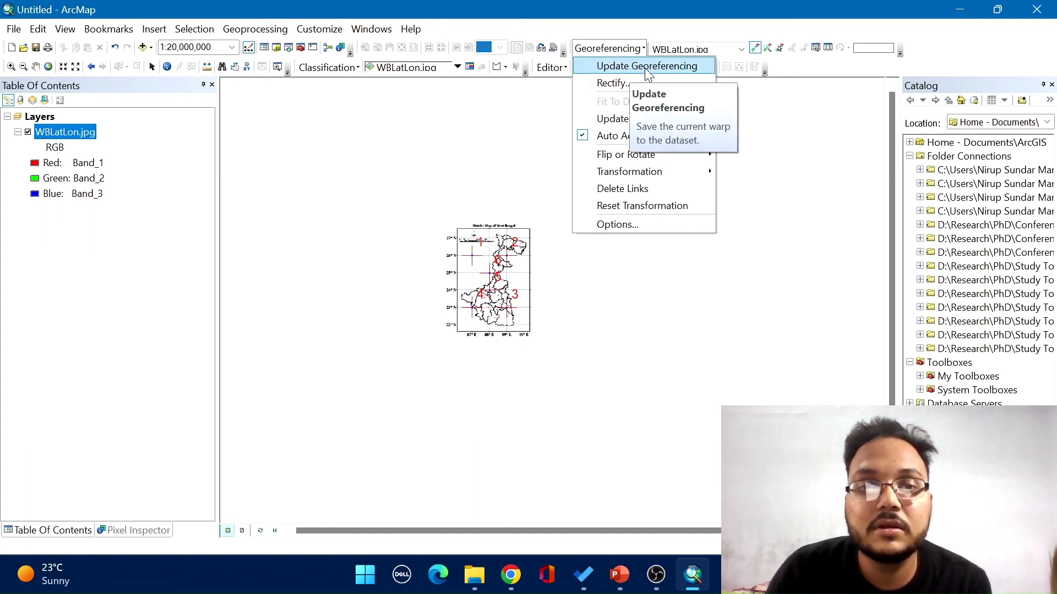
click(645, 66)
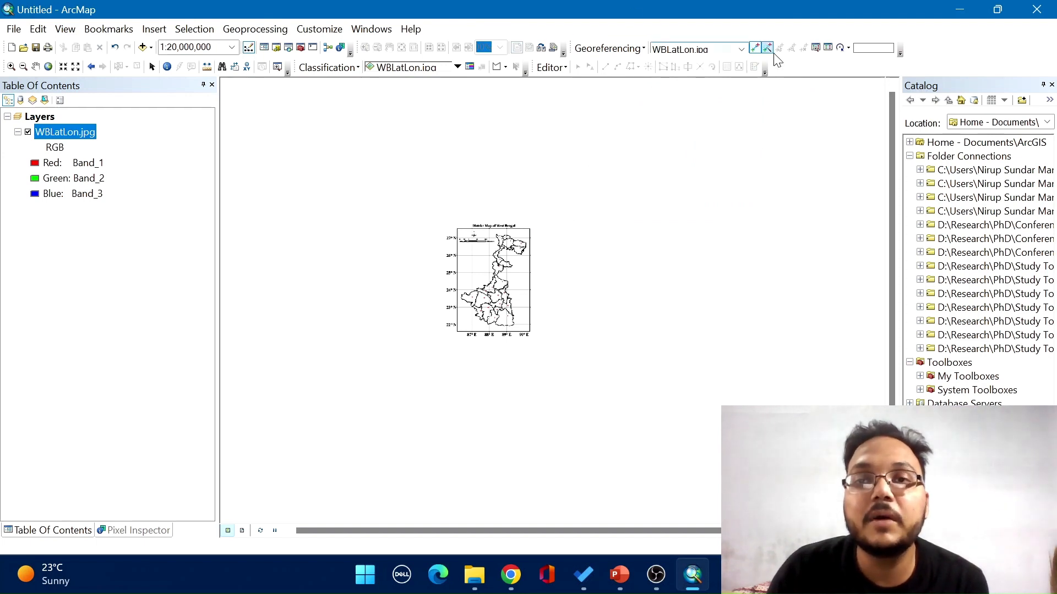
Step: Open the link table and review the control points' map coordinates, residuals and total RMS error
click(828, 50)
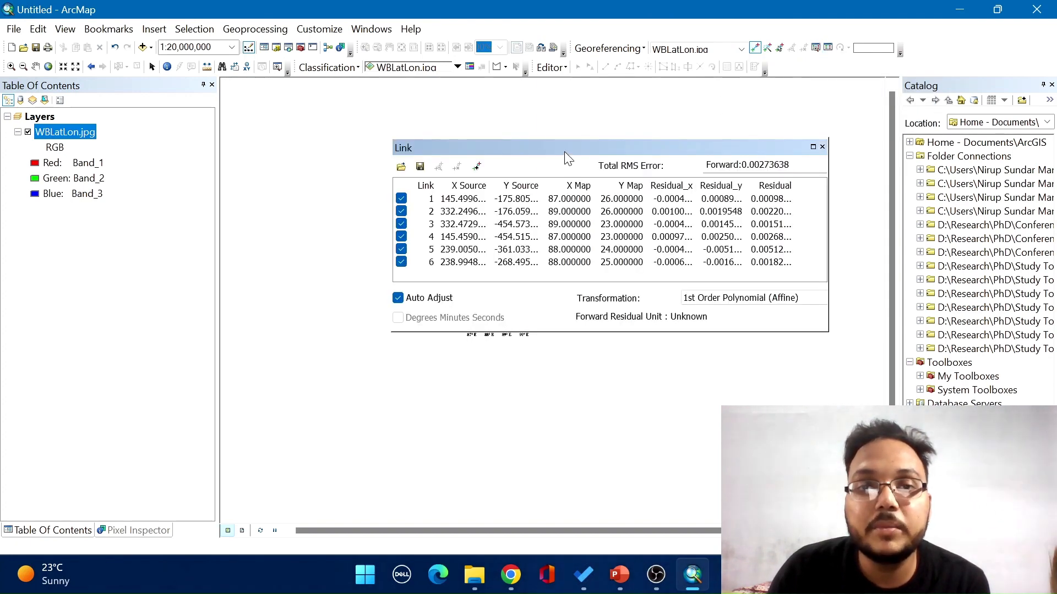
drag(564, 151, 494, 157)
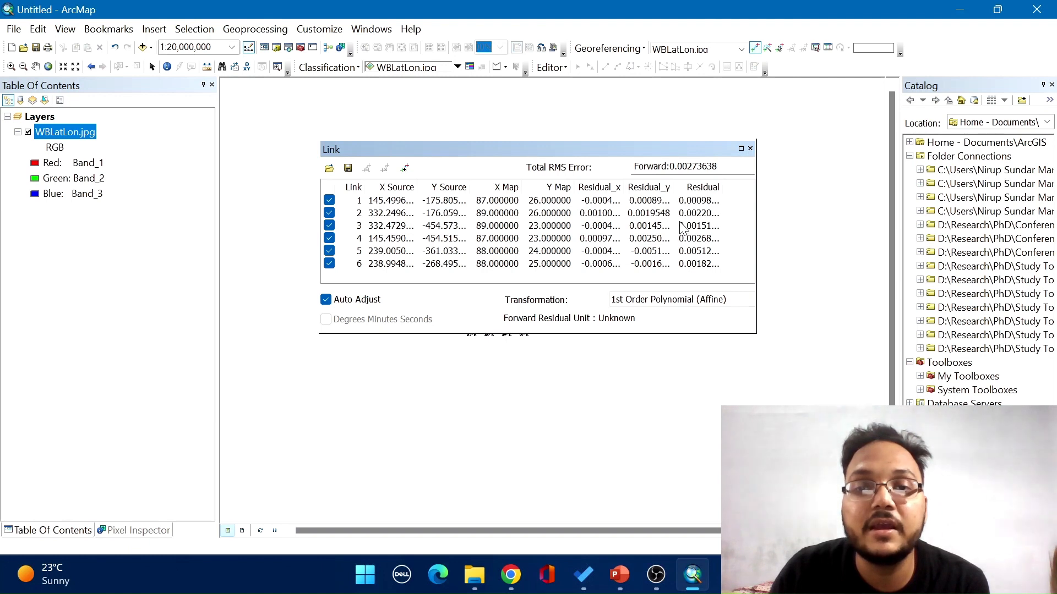
Step: Close the link table and inspect the georeferenced district map with its control points
click(750, 148)
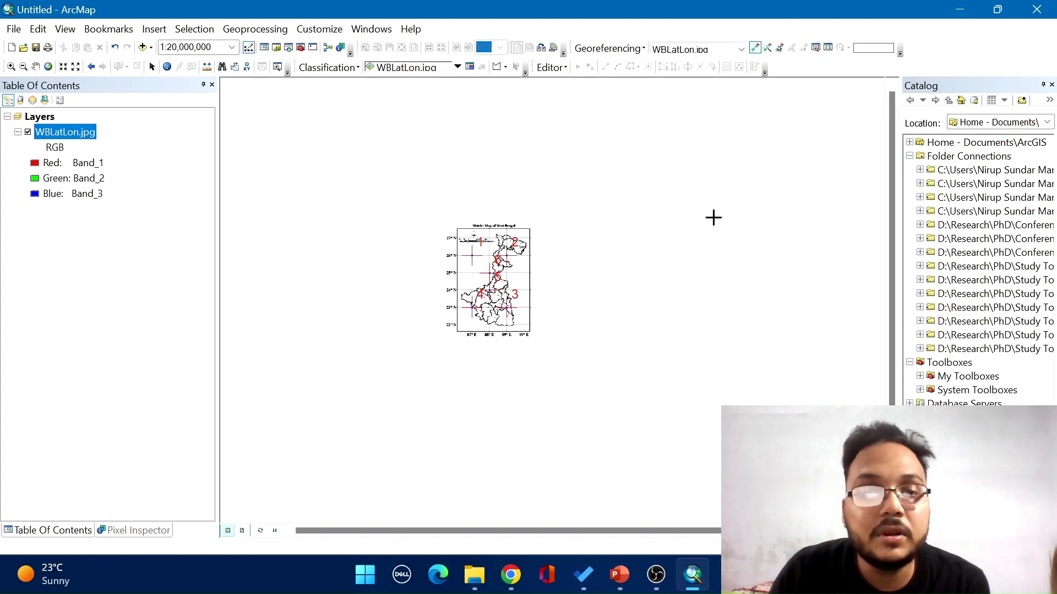
scroll(464, 331, up, 3)
scroll(407, 250, up, 1)
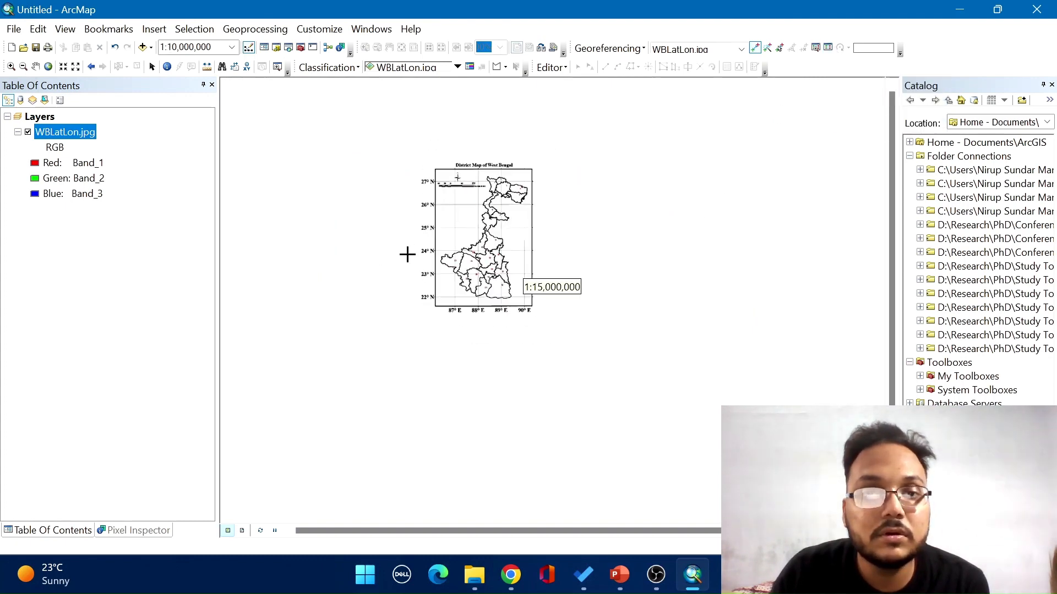
scroll(514, 325, down, 2)
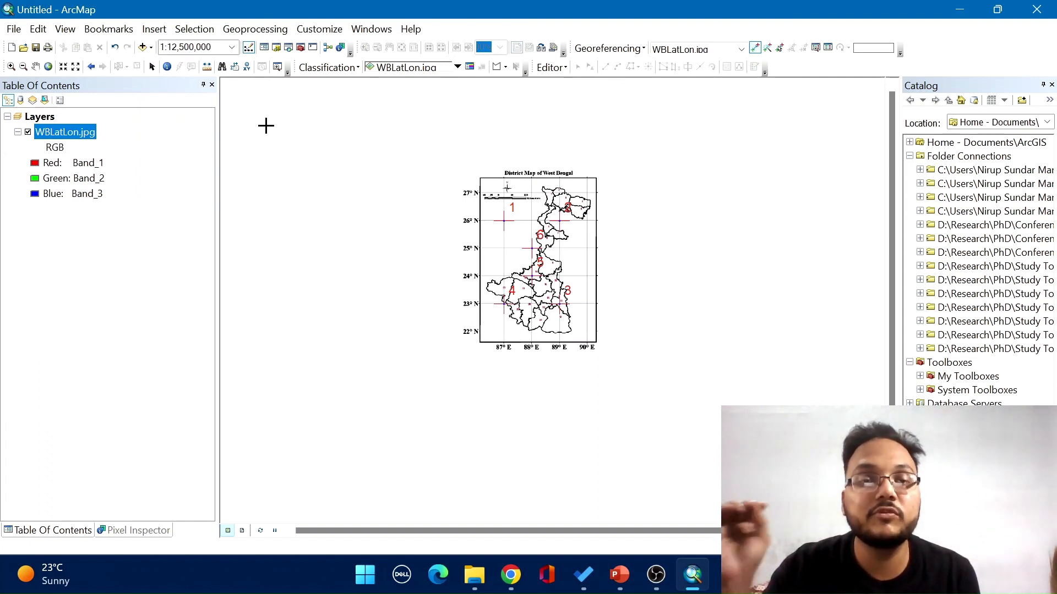
Step: Start adding data and connect to the Shapefiles folder inside the ArcGIS Applications in Civil Engineering folder
click(143, 48)
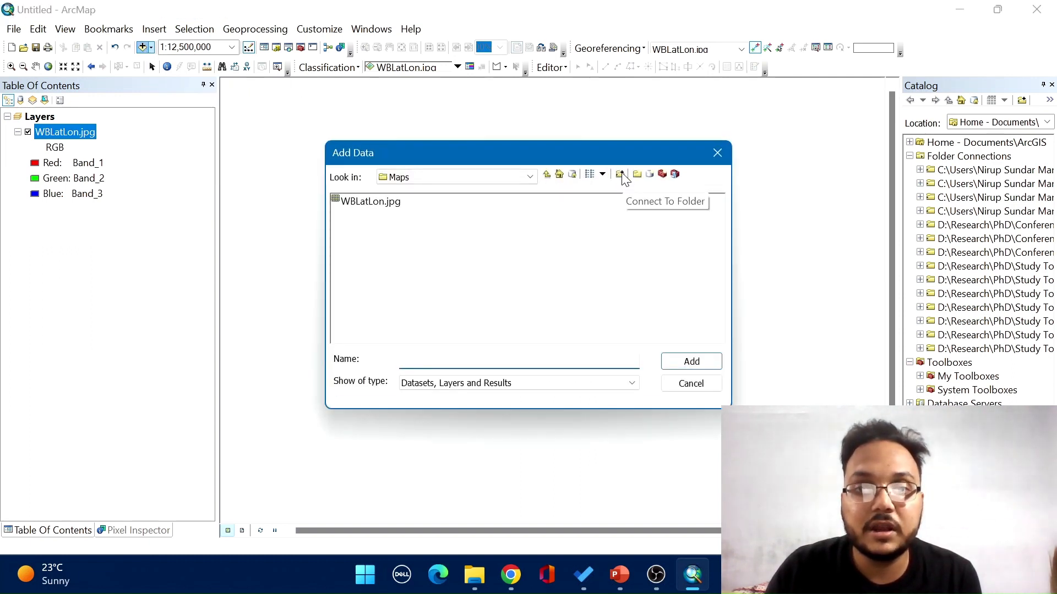
click(621, 175)
scroll(528, 275, down, 1)
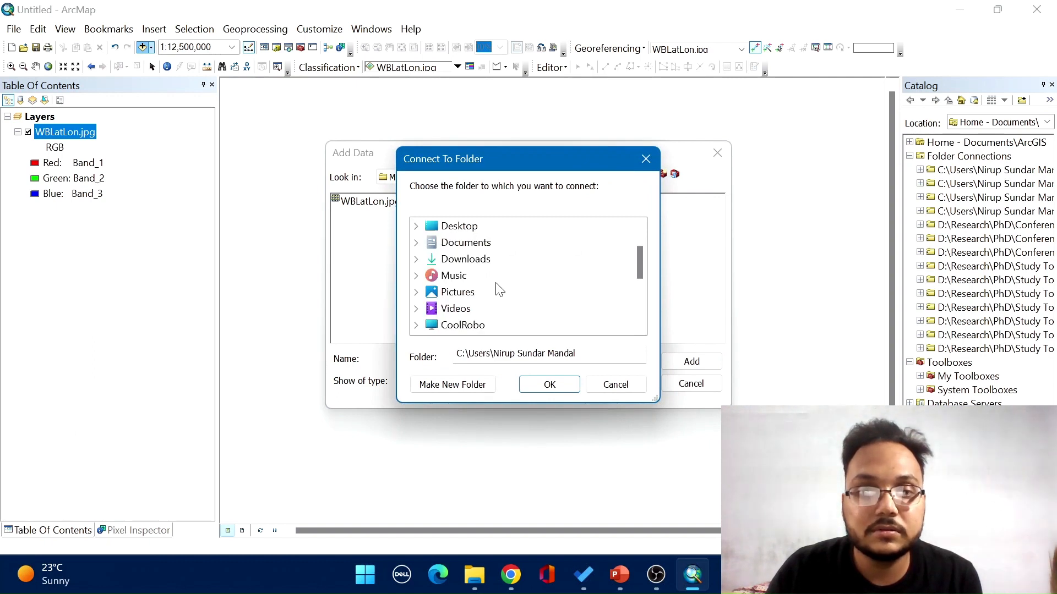
scroll(501, 292, down, 3)
scroll(502, 293, up, 1)
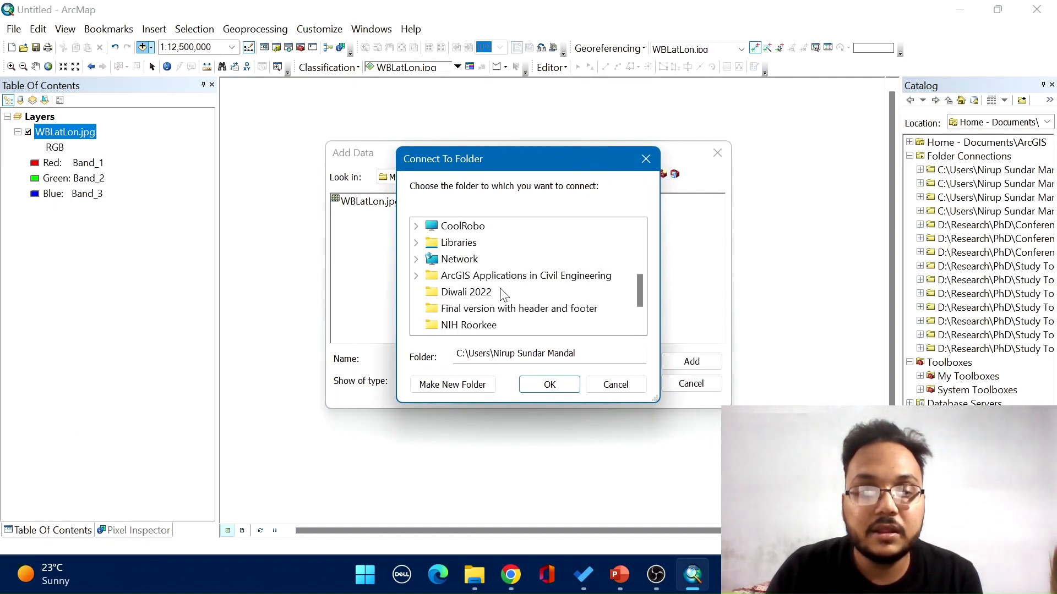
double_click(484, 277)
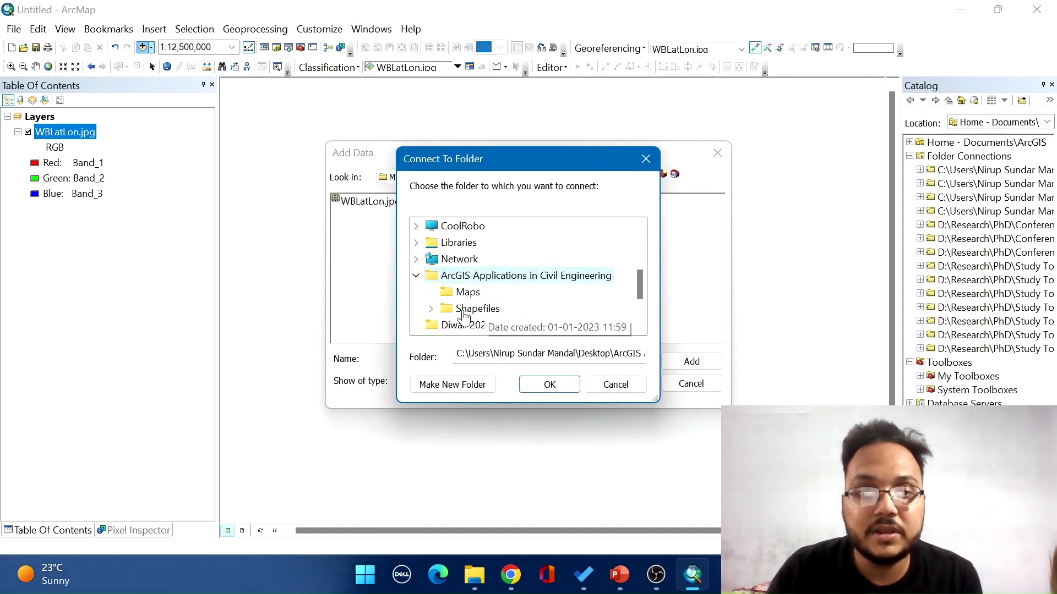
scroll(462, 309, up, 1)
double_click(498, 325)
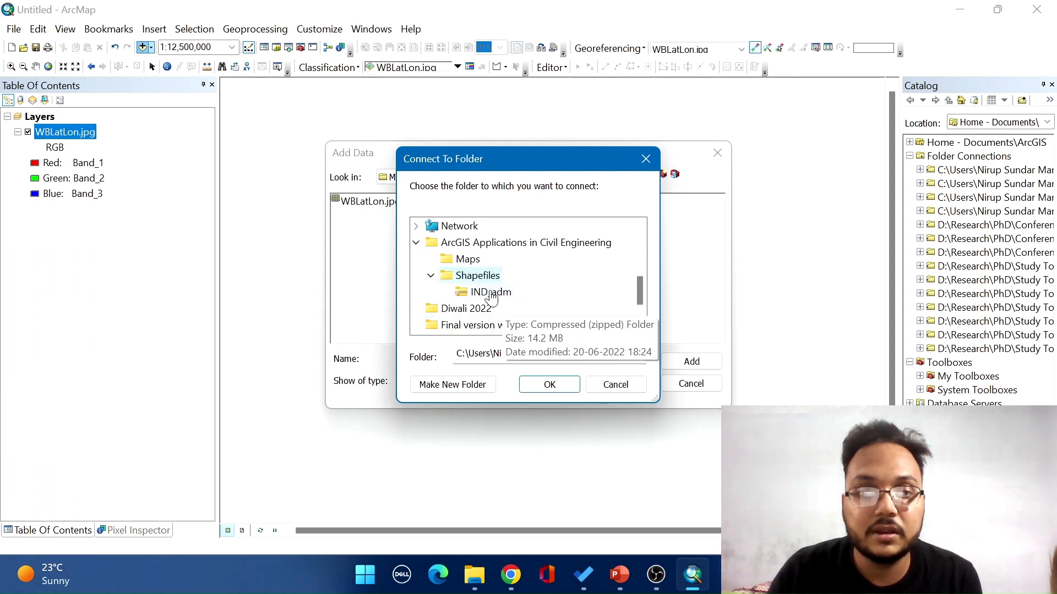
click(547, 385)
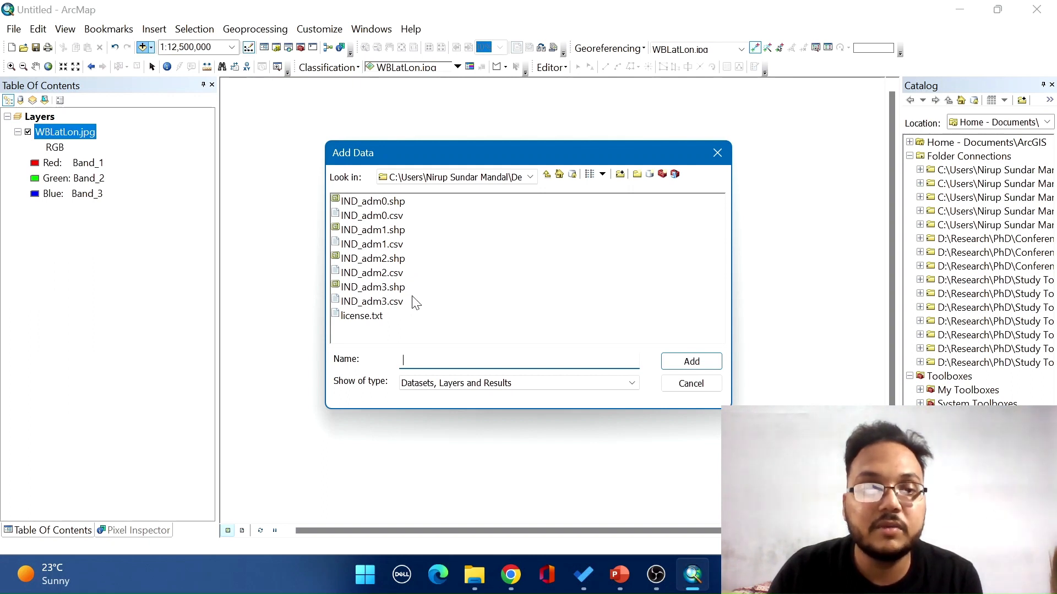
Step: Add the IND_adm1.shp boundary layer to the map and compare its alignment with the georeferenced West Bengal district map
click(374, 232)
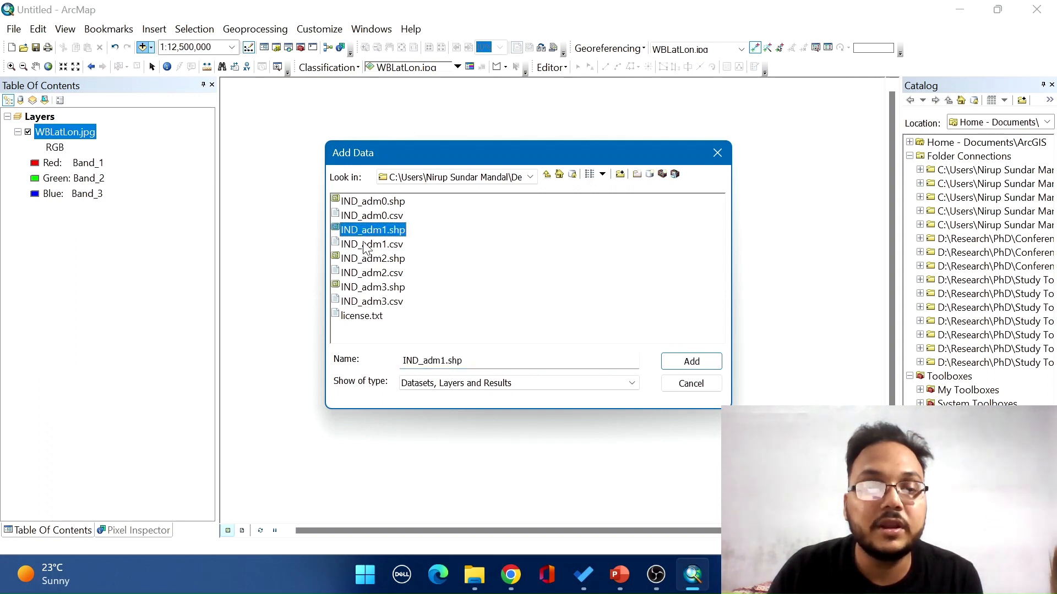
click(691, 364)
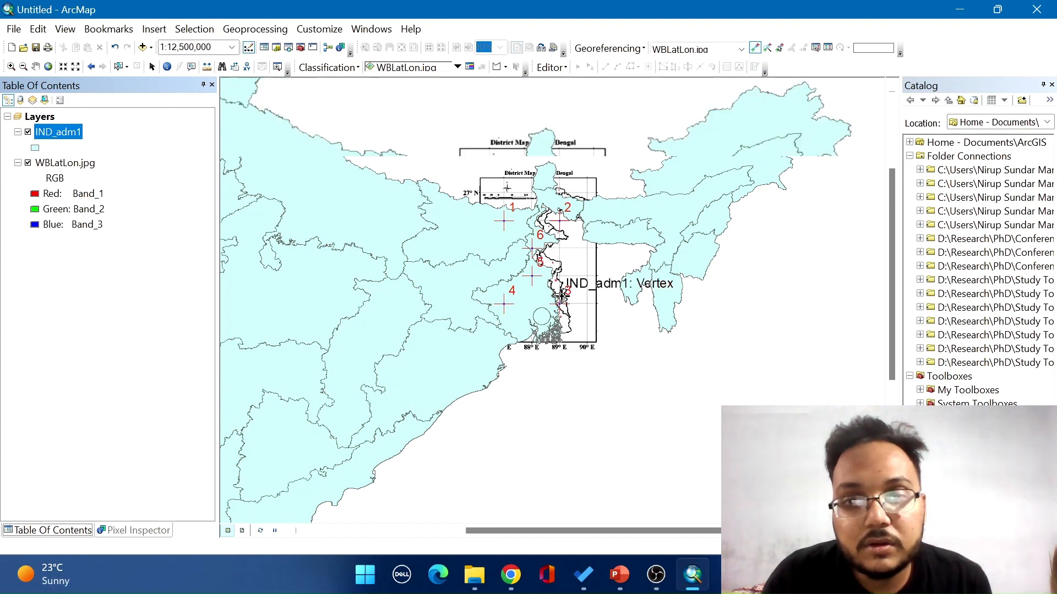
scroll(560, 297, up, 2)
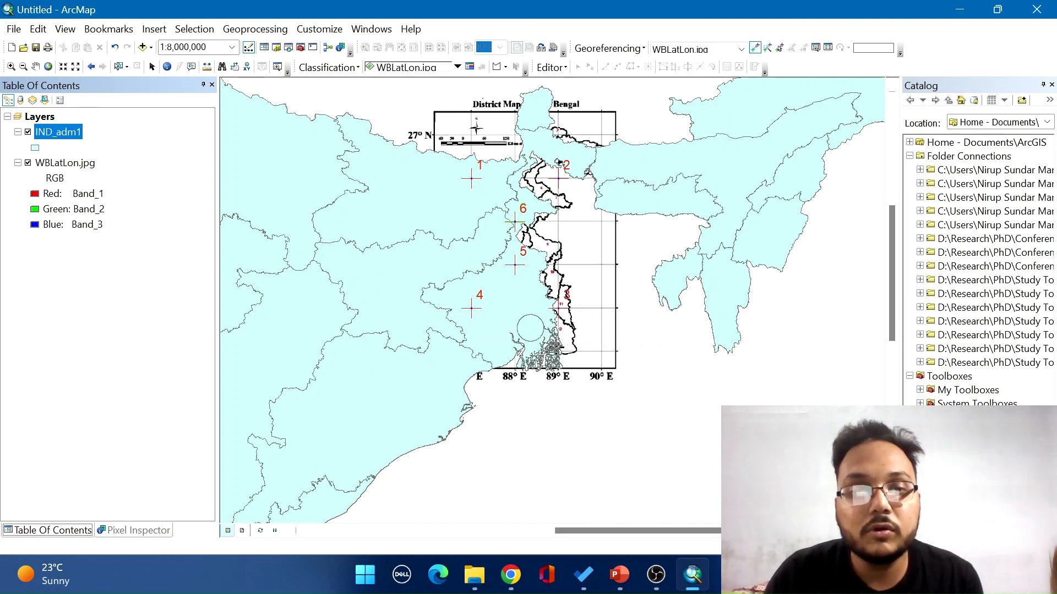
scroll(553, 311, up, 2)
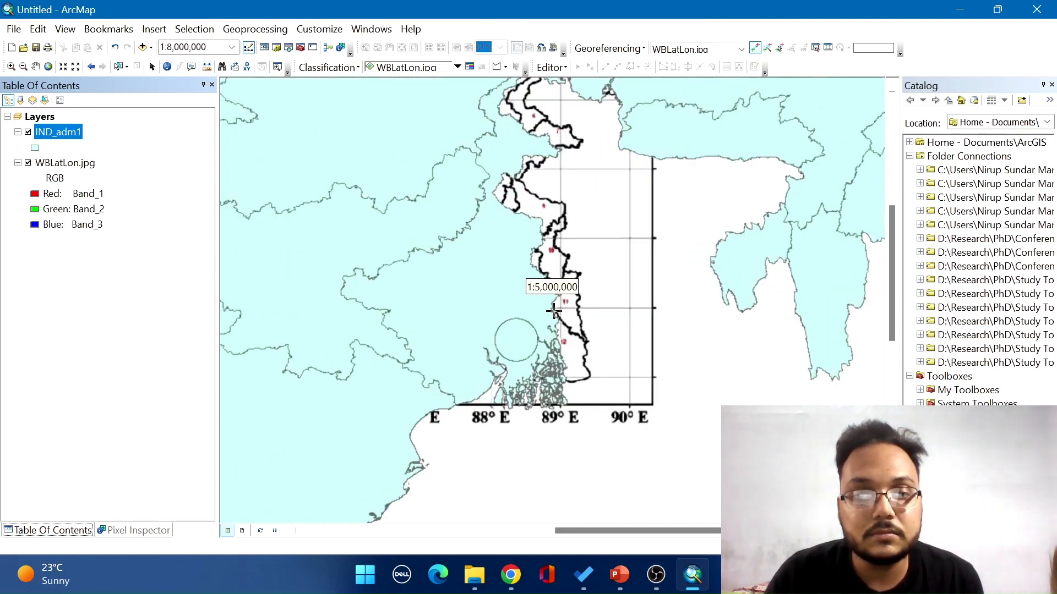
scroll(477, 305, down, 1)
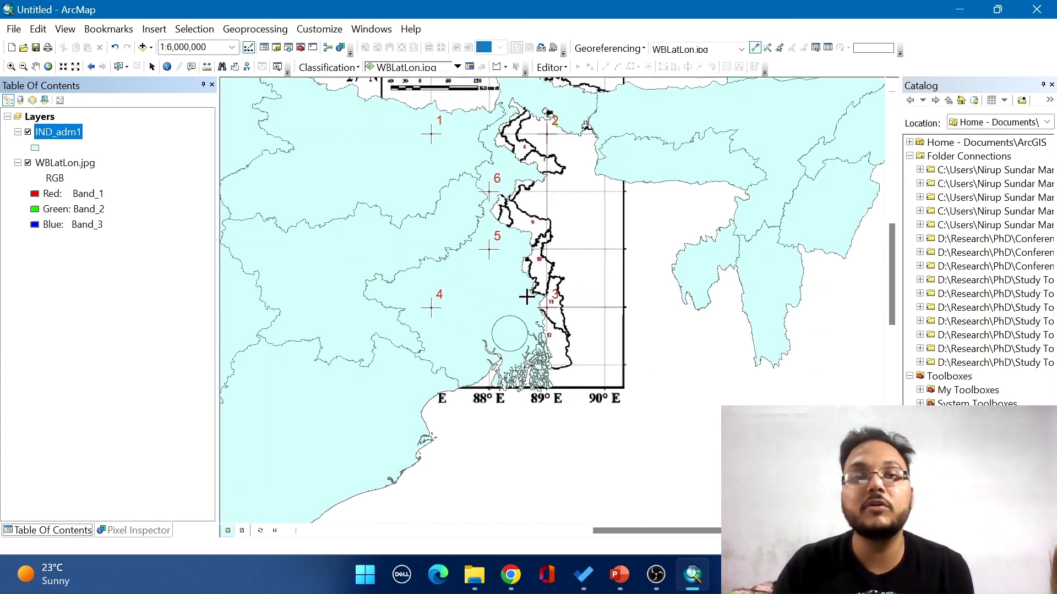
scroll(502, 314, down, 1)
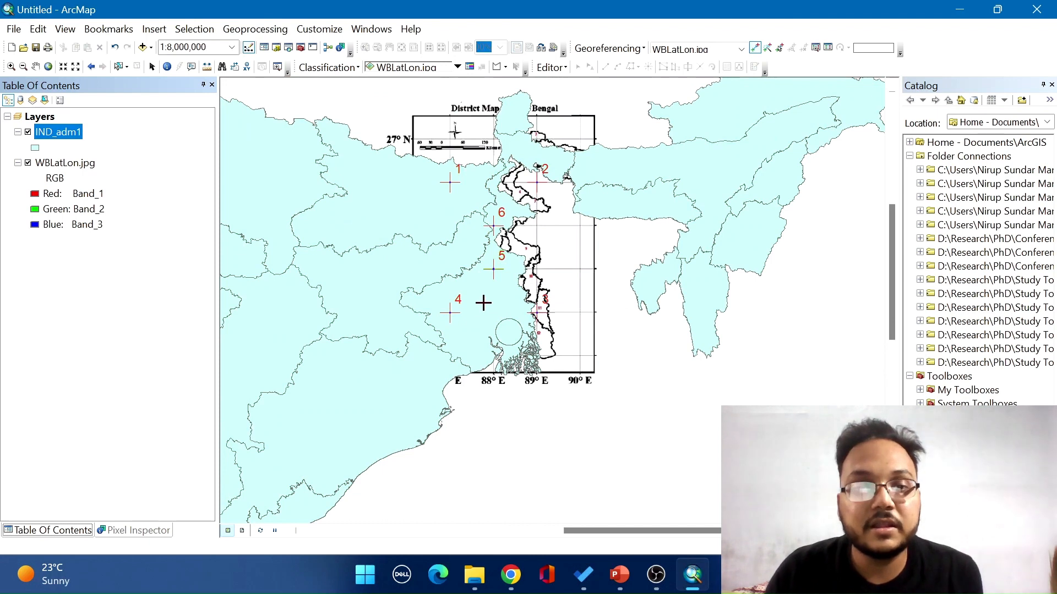